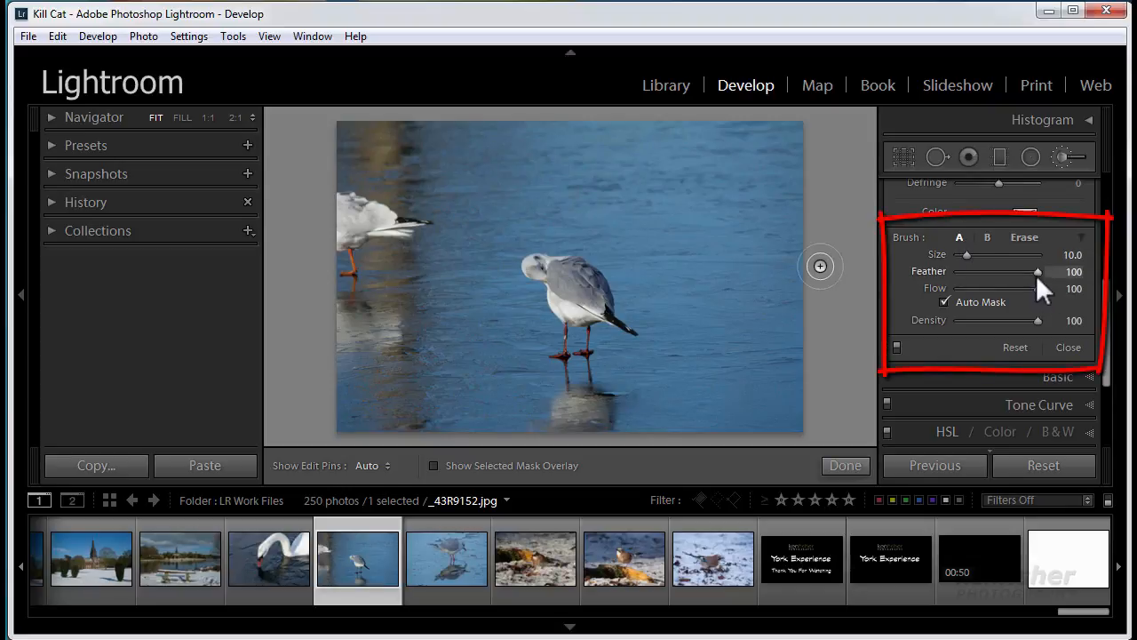
Paint an adjustment stroke across the upper water with feather 0 and set the mask's exposure to -4.00
left_click_drag(1037, 270, 946, 263)
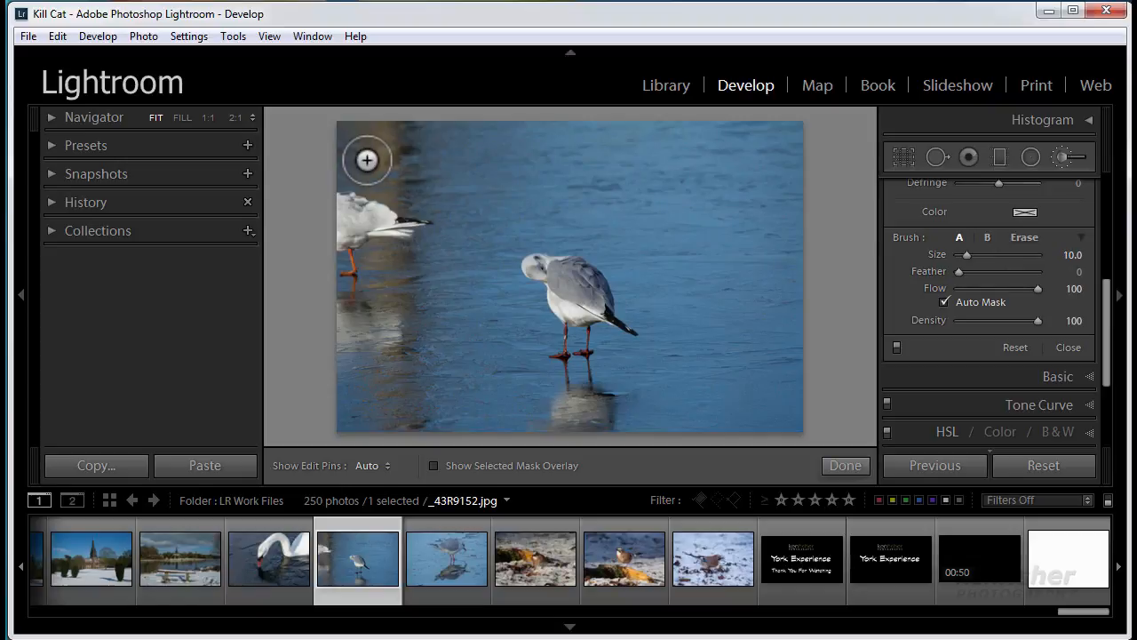
key("h")
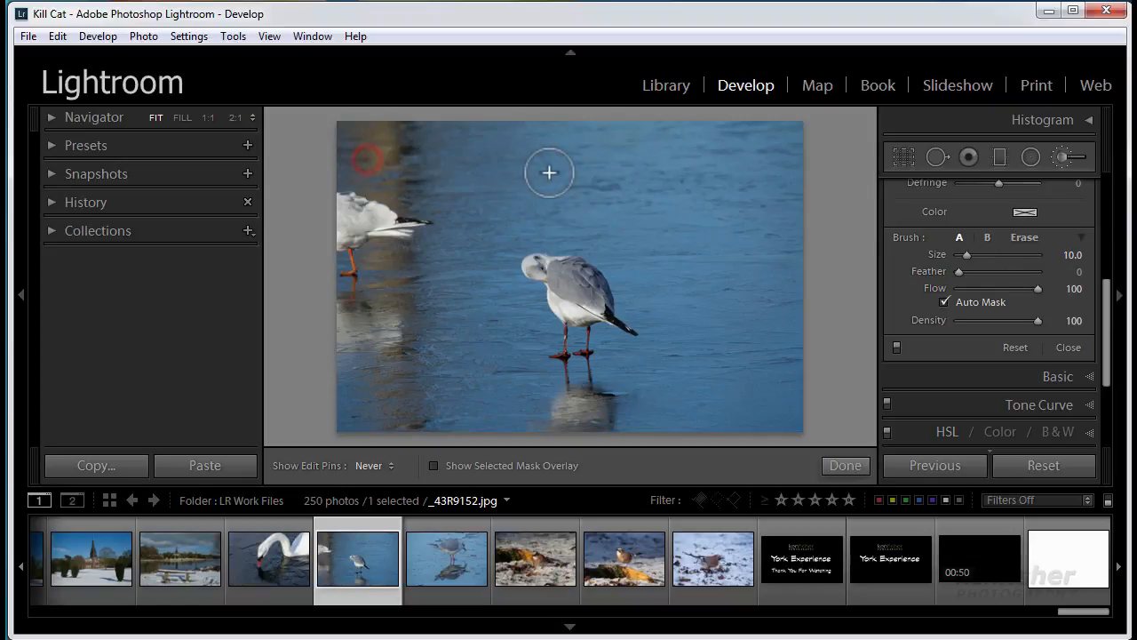
key("h")
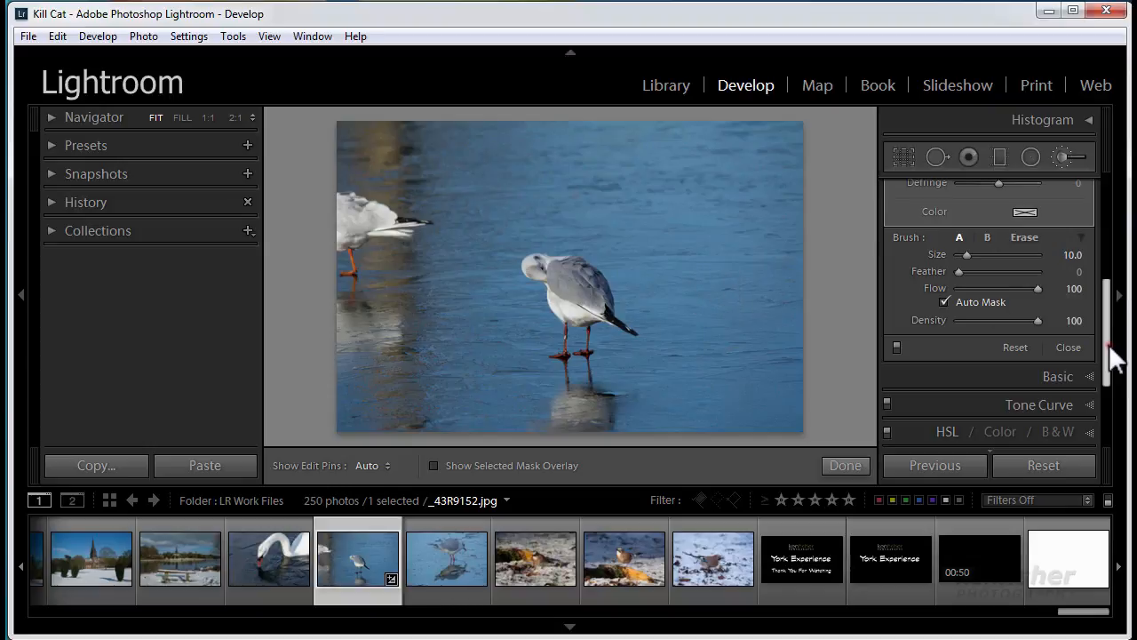
left_click_drag(1109, 345, 1110, 237)
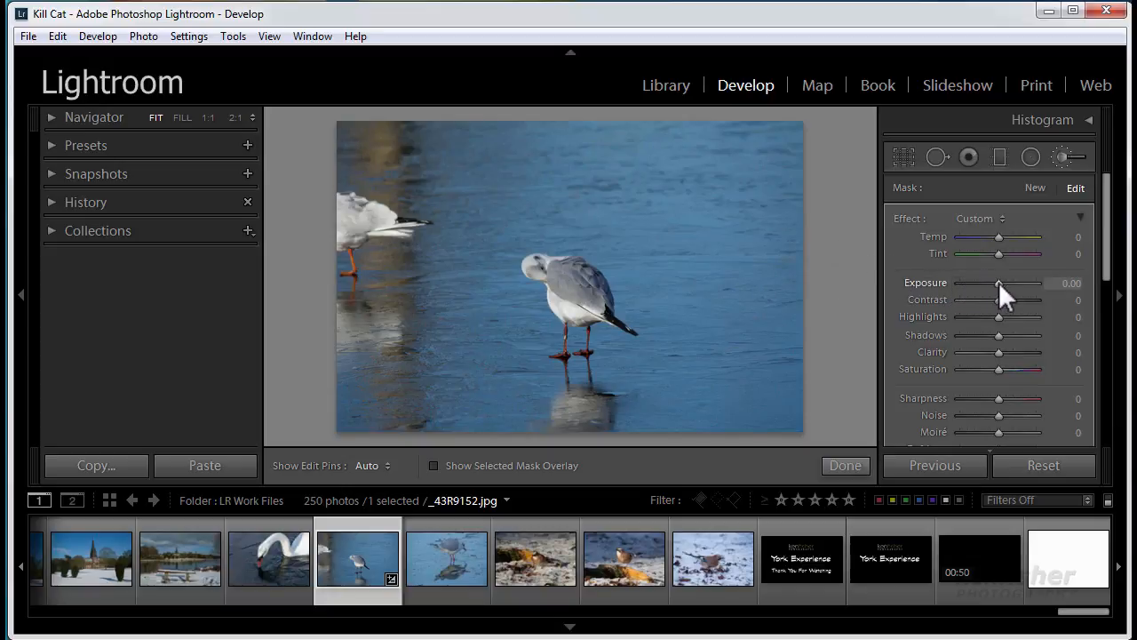
left_click_drag(999, 283, 950, 290)
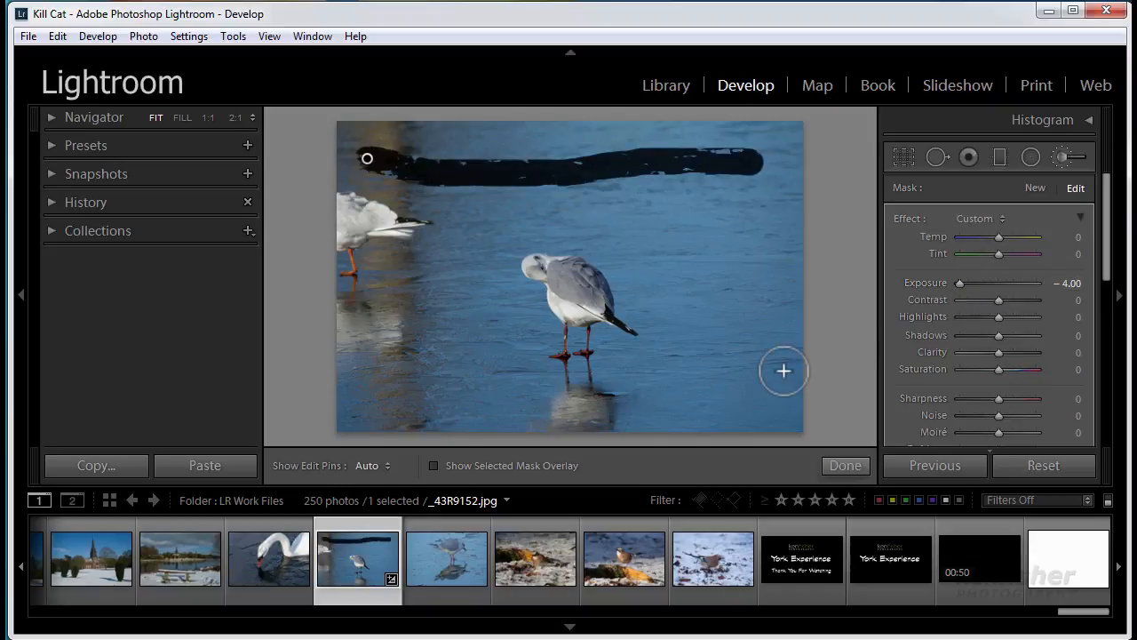
Paint a thinner horizontal stroke below the first one using brush B at size 5.0
left_click_drag(1104, 264, 1100, 375)
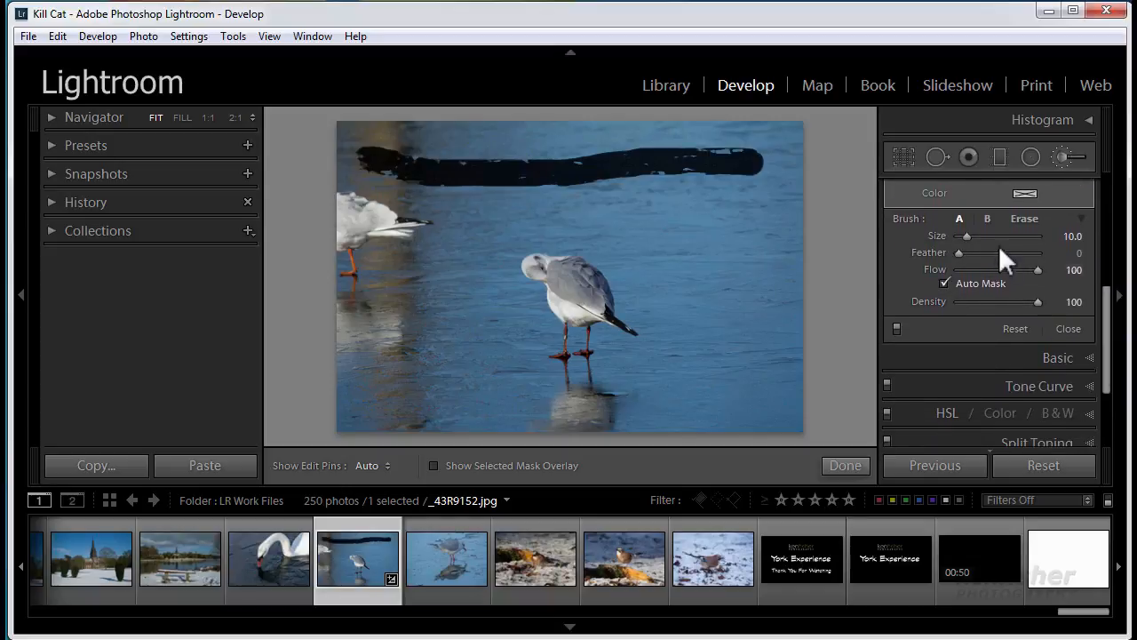
left_click(987, 219)
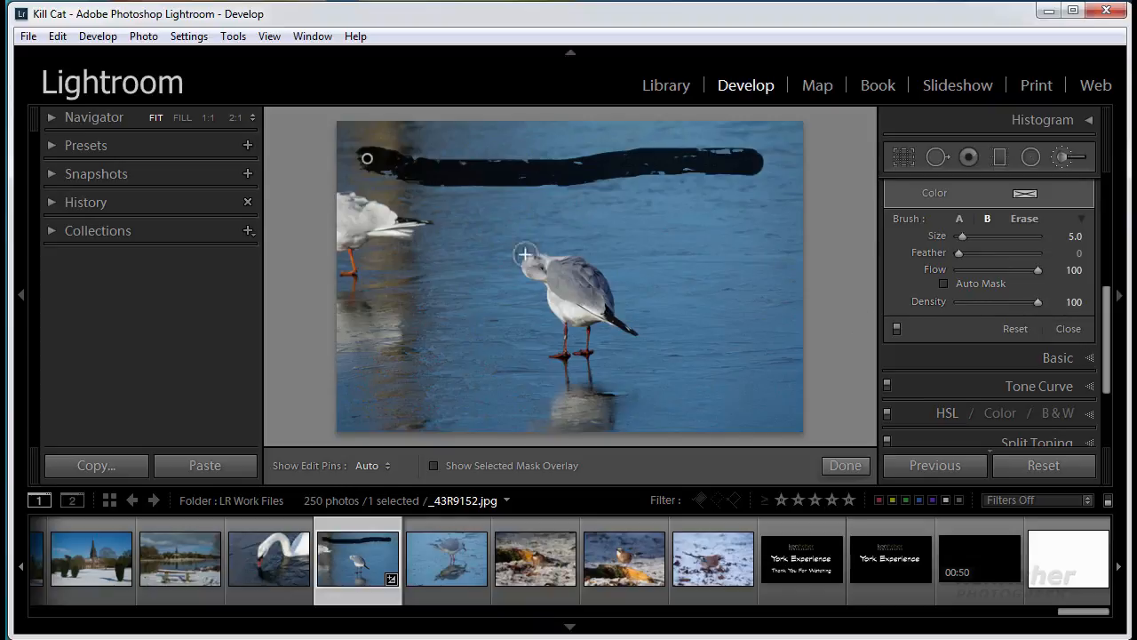
left_click_drag(364, 211, 773, 217)
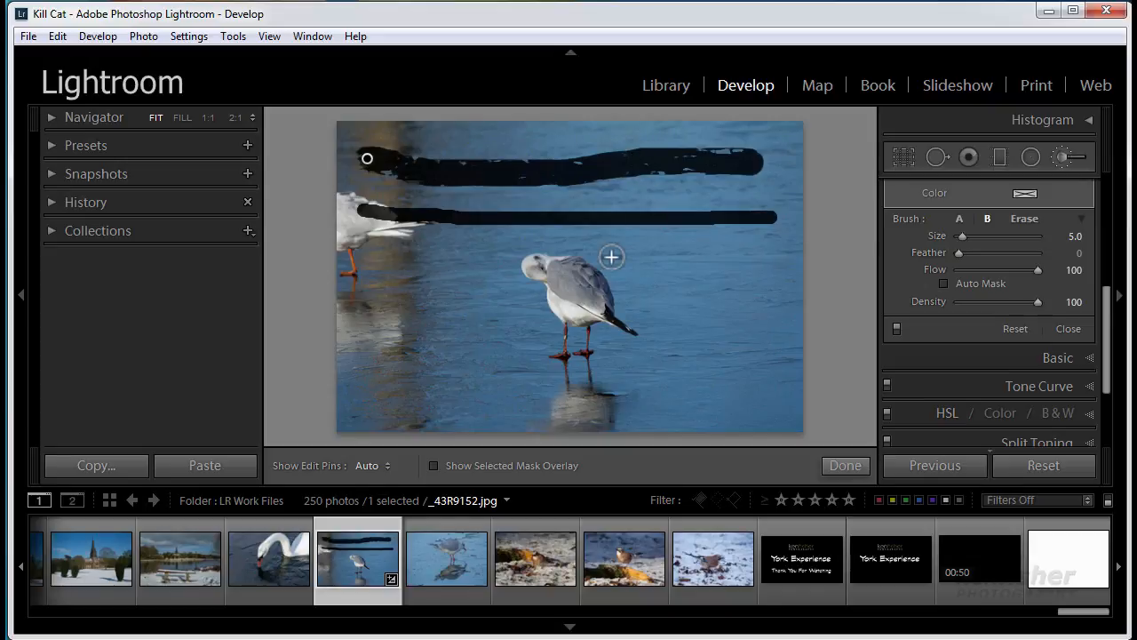
Paint a third horizontal stroke across the central gull's head using brush A with feather 100
left_click(959, 217)
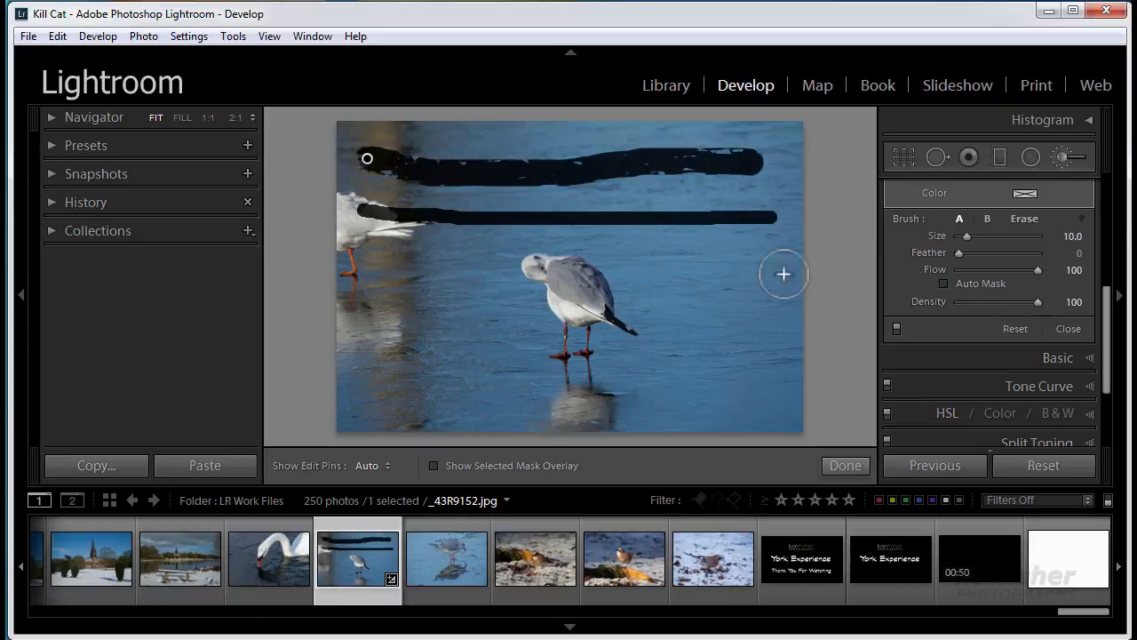
left_click_drag(956, 252, 1039, 253)
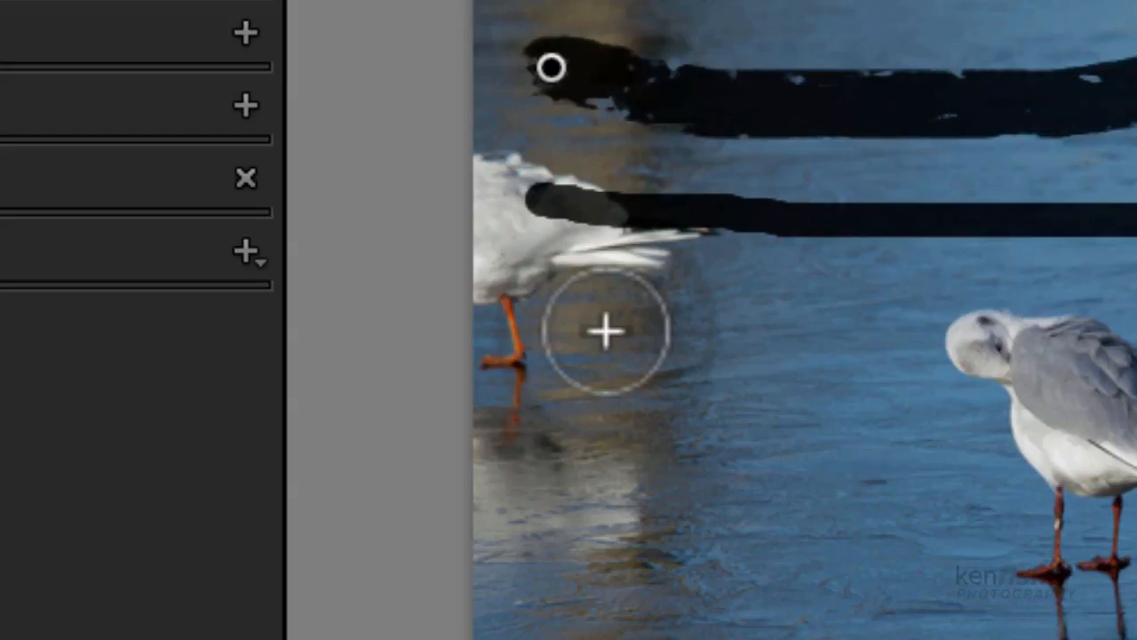
left_click_drag(553, 330, 789, 348)
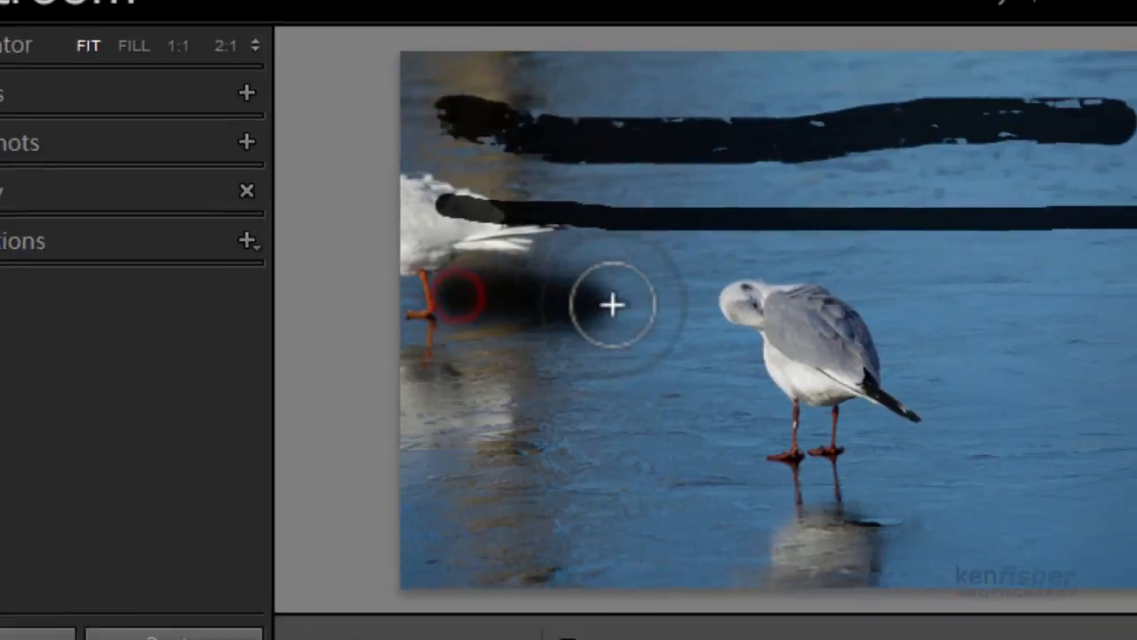
left_click_drag(613, 305, 1136, 302)
left_click_drag(766, 267, 762, 265)
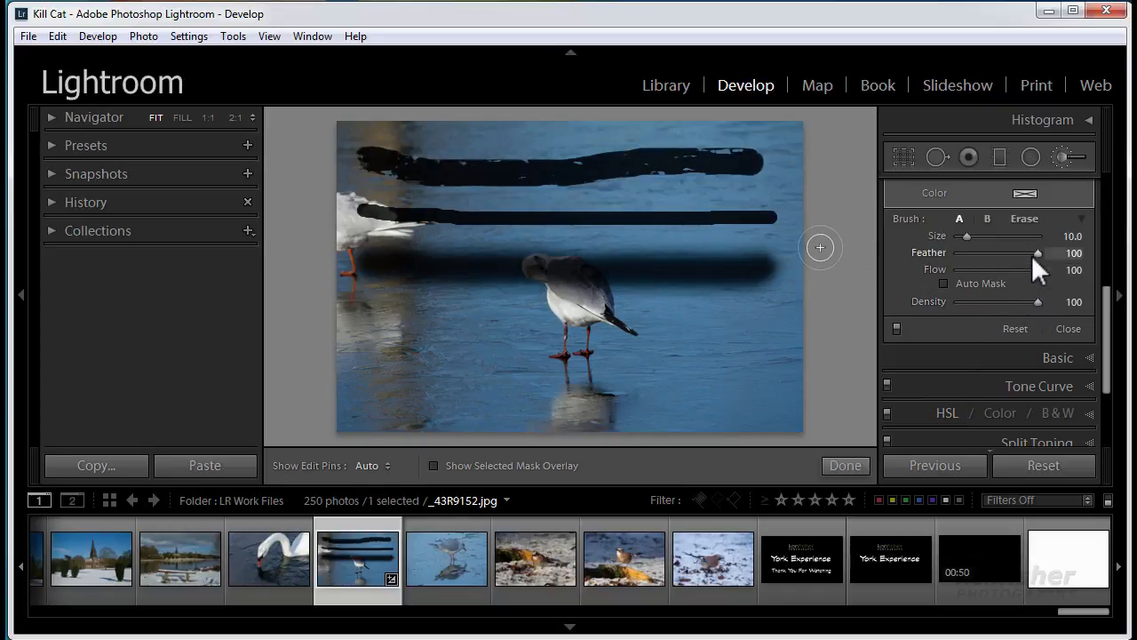
Paint a fourth horizontal stroke across the central gull's body with feather 49, and reset all the photo's adjustments
left_click_drag(1036, 251, 994, 258)
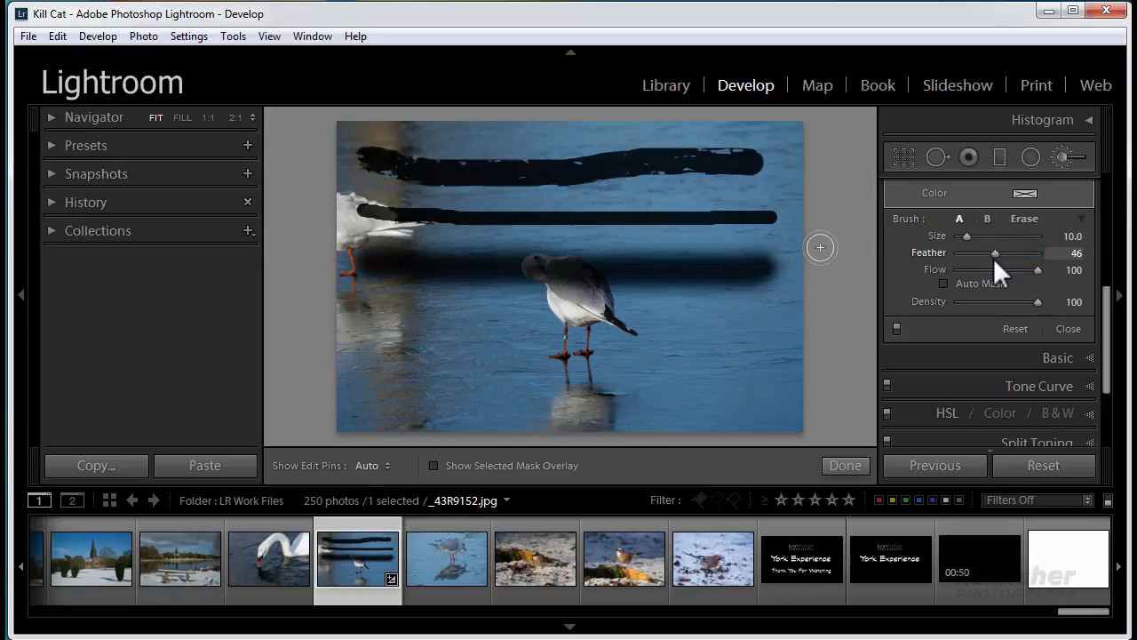
key("h")
left_click_drag(368, 318, 766, 321)
key("h")
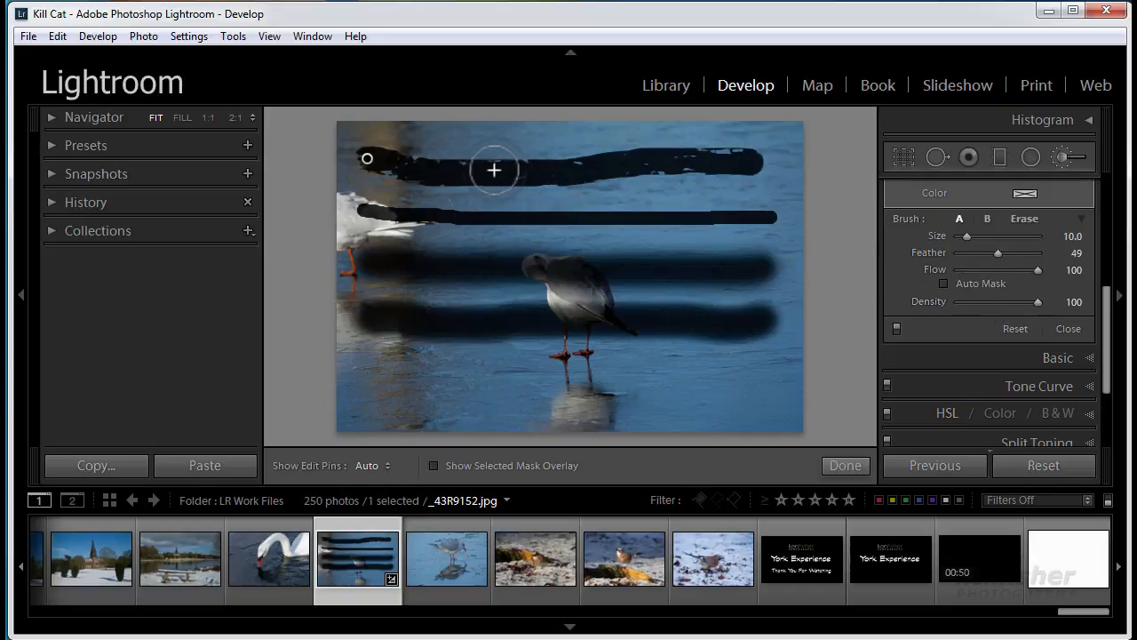
left_click(1040, 463)
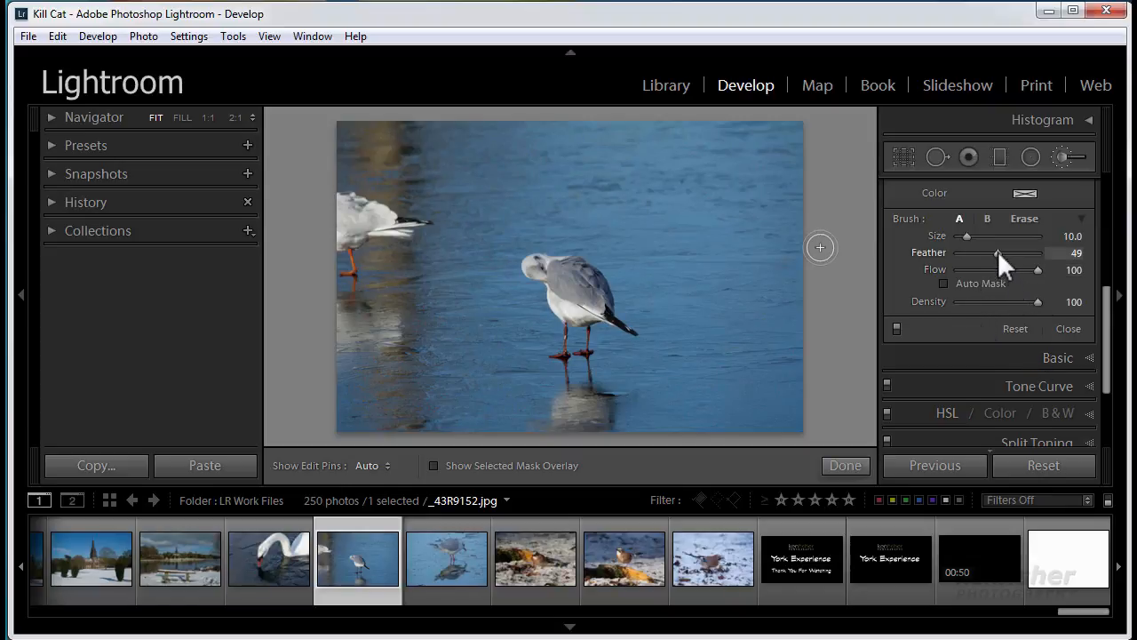
Paint a stroke across the upper water with feather 100 and set the mask's exposure to -2.07
left_click_drag(998, 250, 1053, 252)
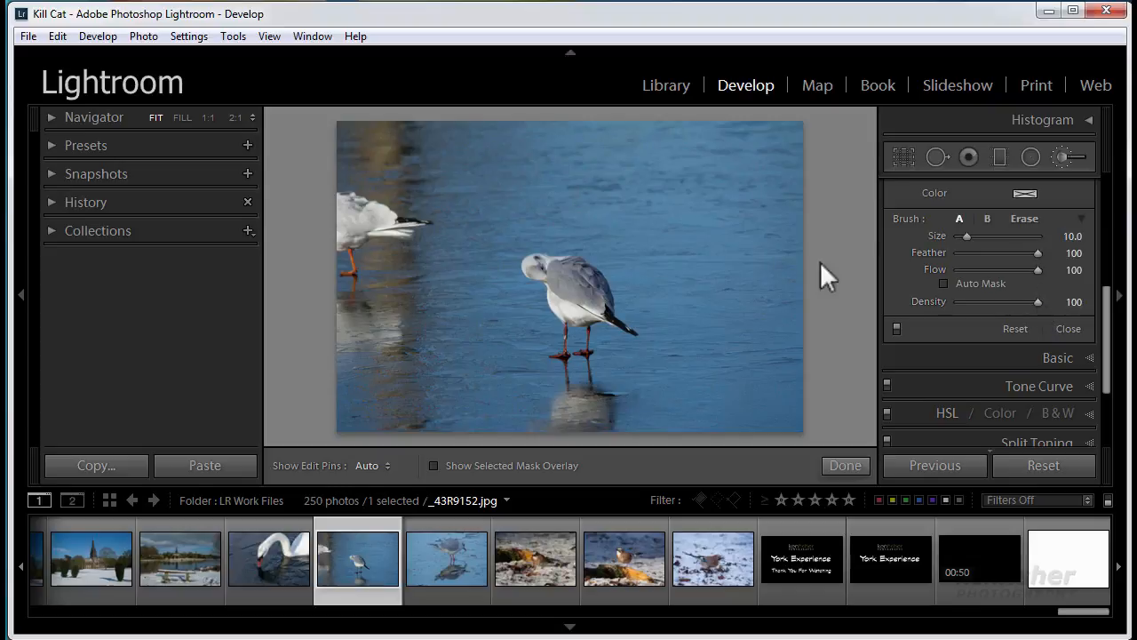
key("h")
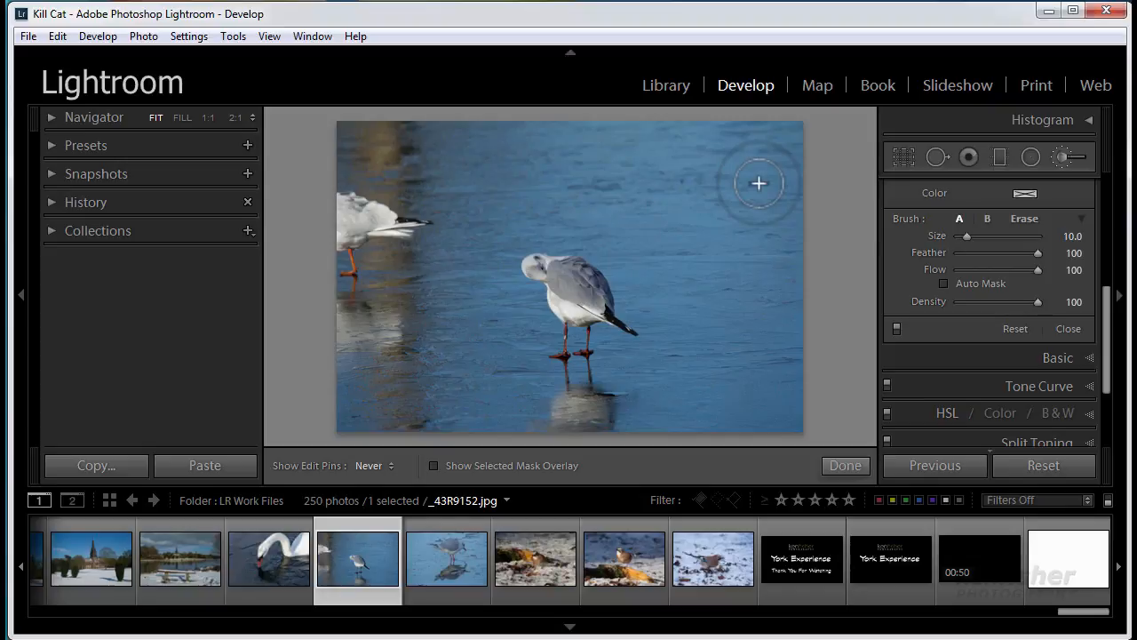
key("h")
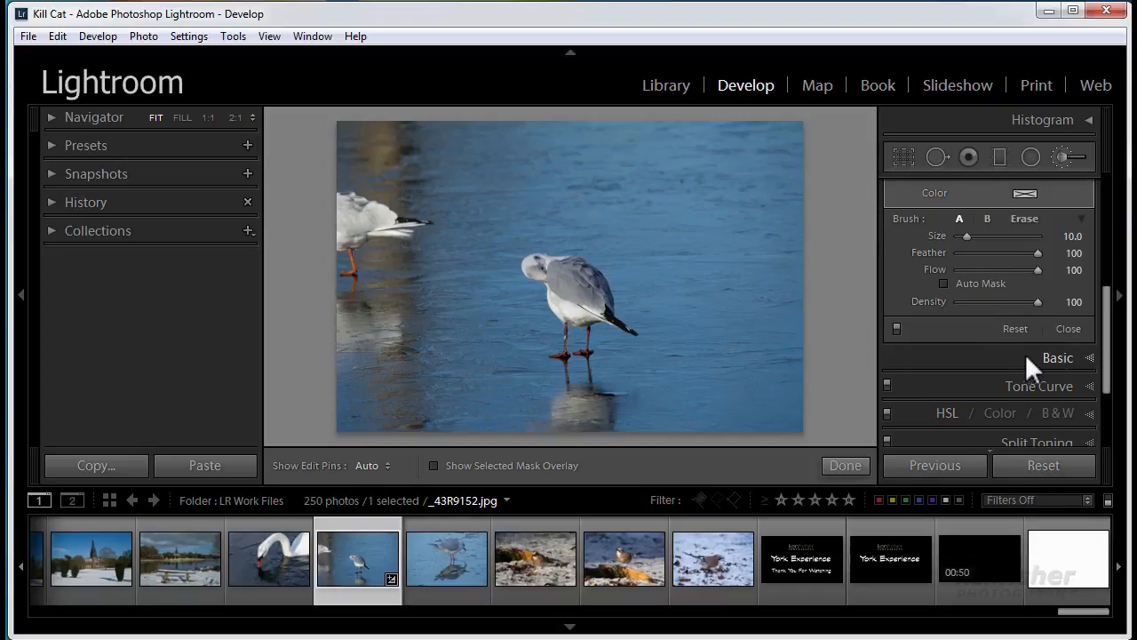
left_click_drag(1105, 384, 1118, 255)
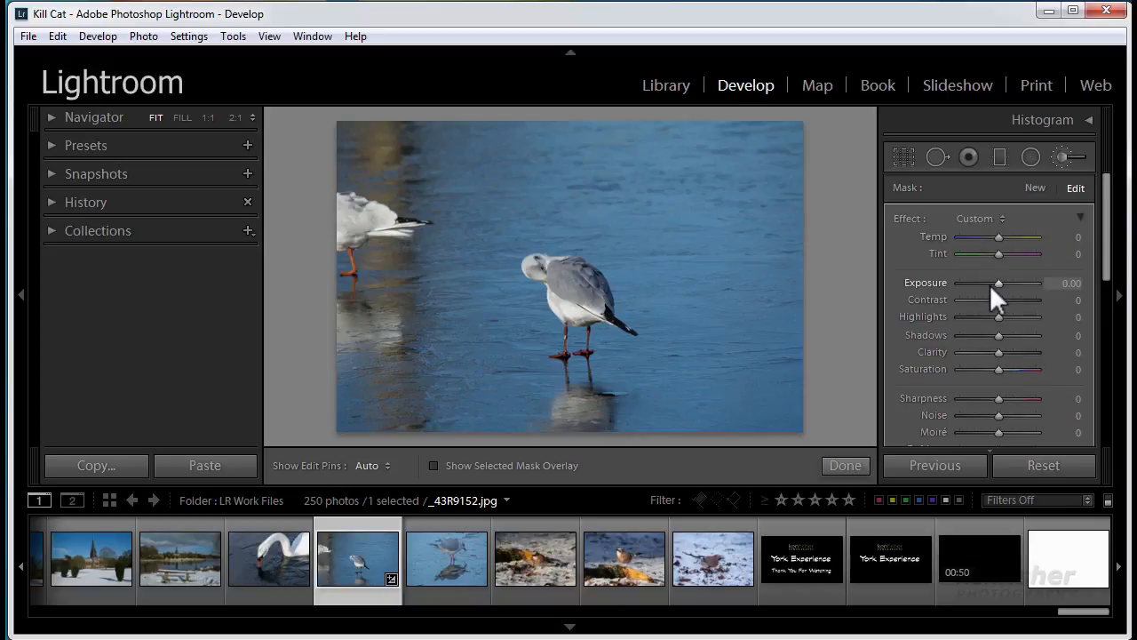
left_click_drag(988, 282, 979, 281)
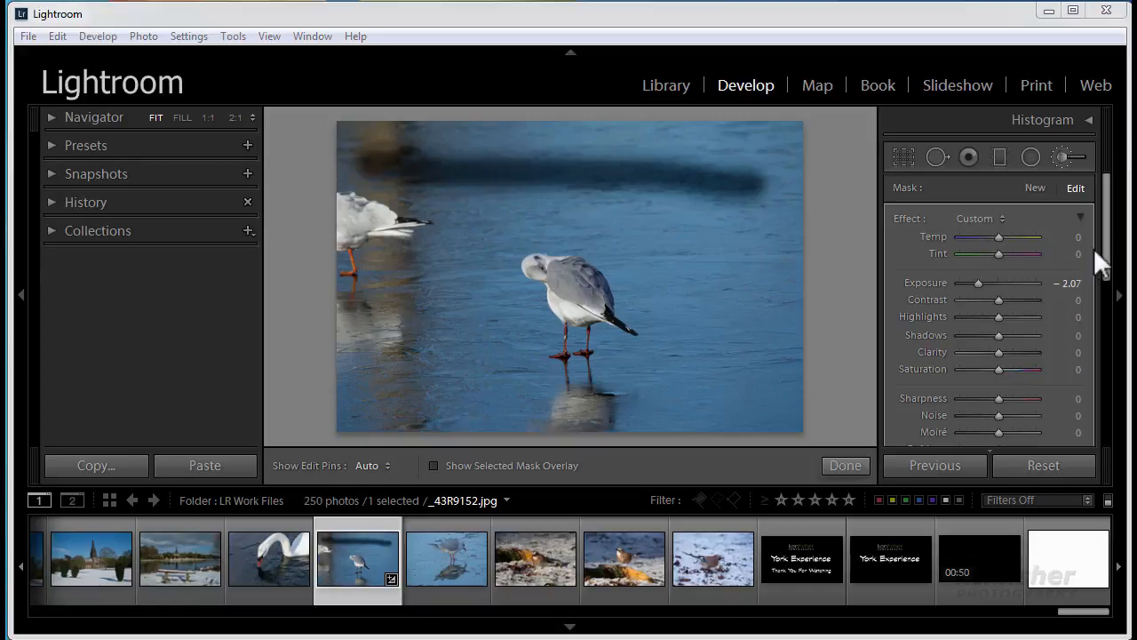
Tint the brushed mask magenta with hue 299 and saturation 88%
left_click_drag(1107, 261, 1105, 290)
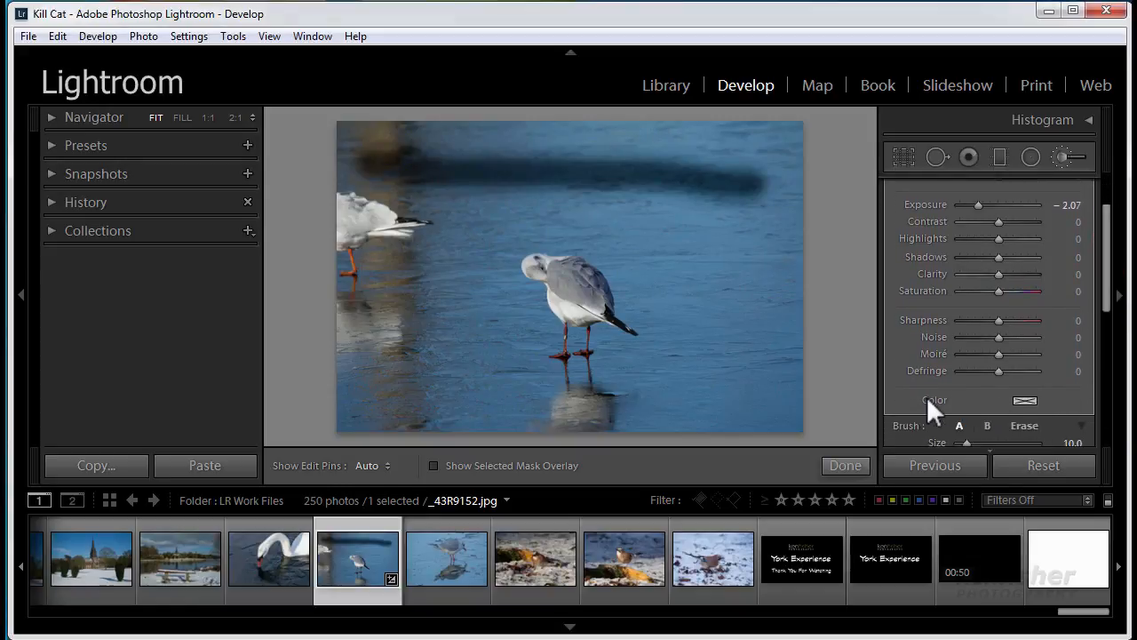
left_click(1025, 401)
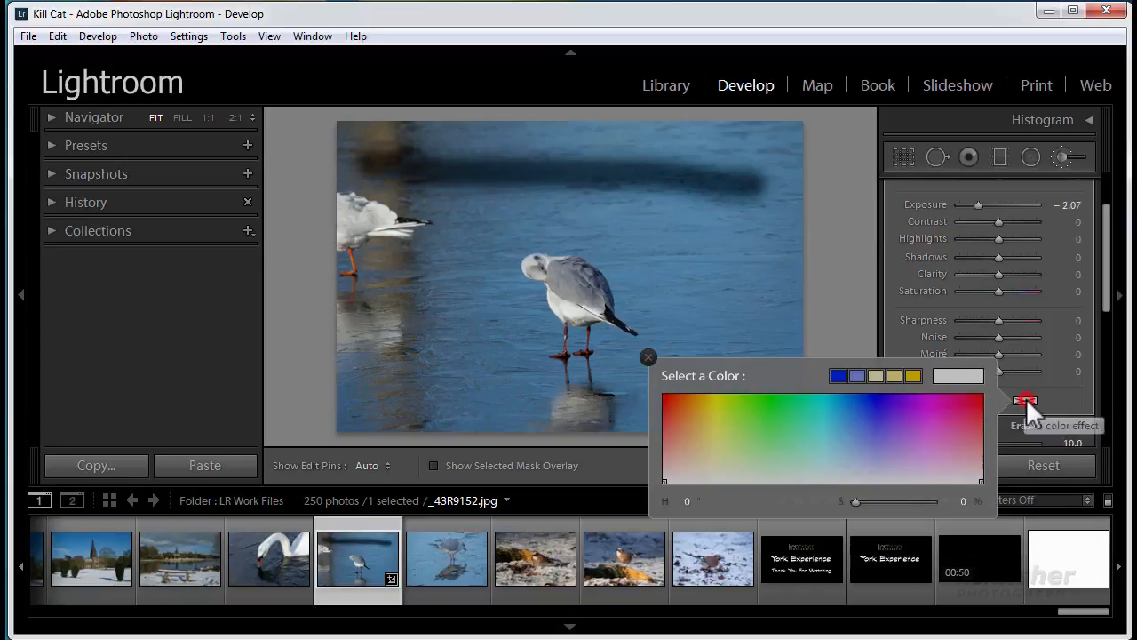
left_click(927, 407)
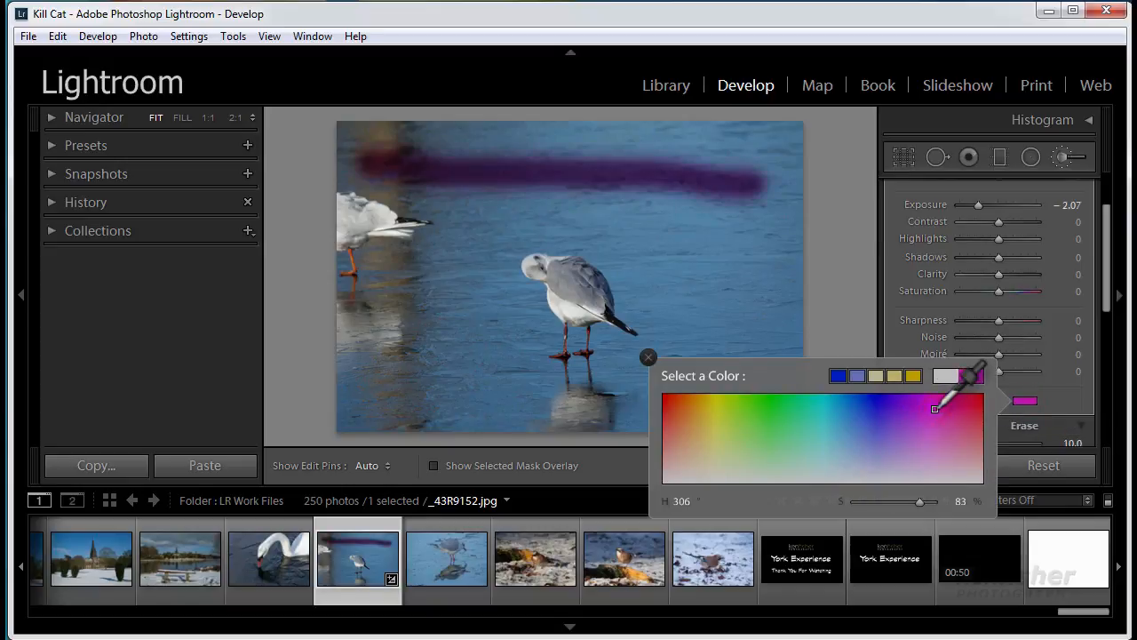
left_click_drag(926, 406, 929, 404)
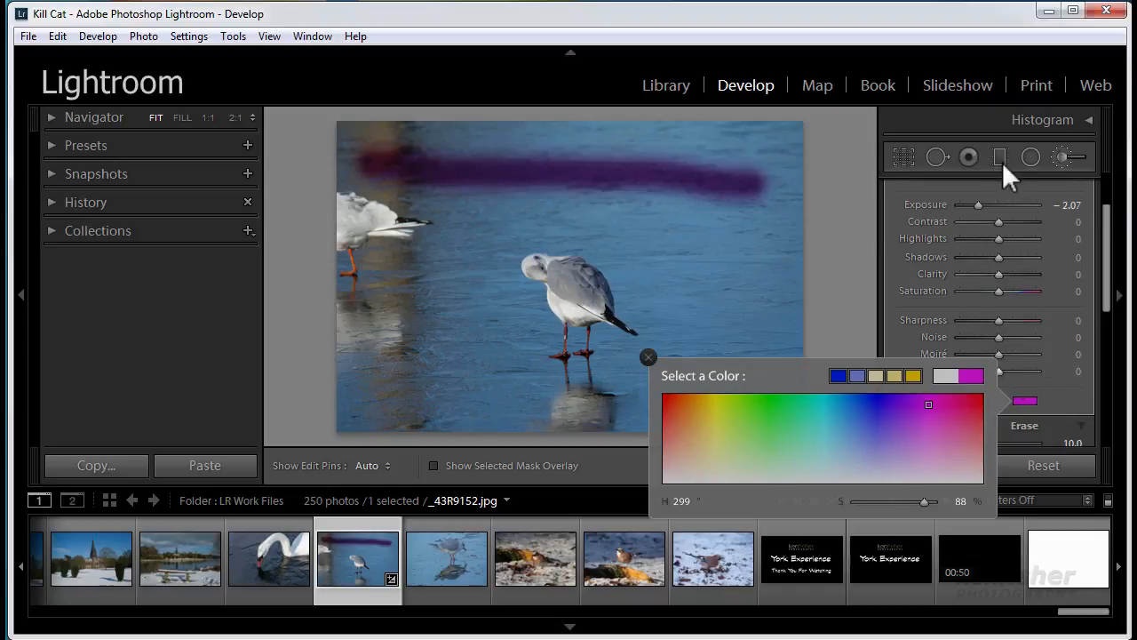
left_click(649, 355)
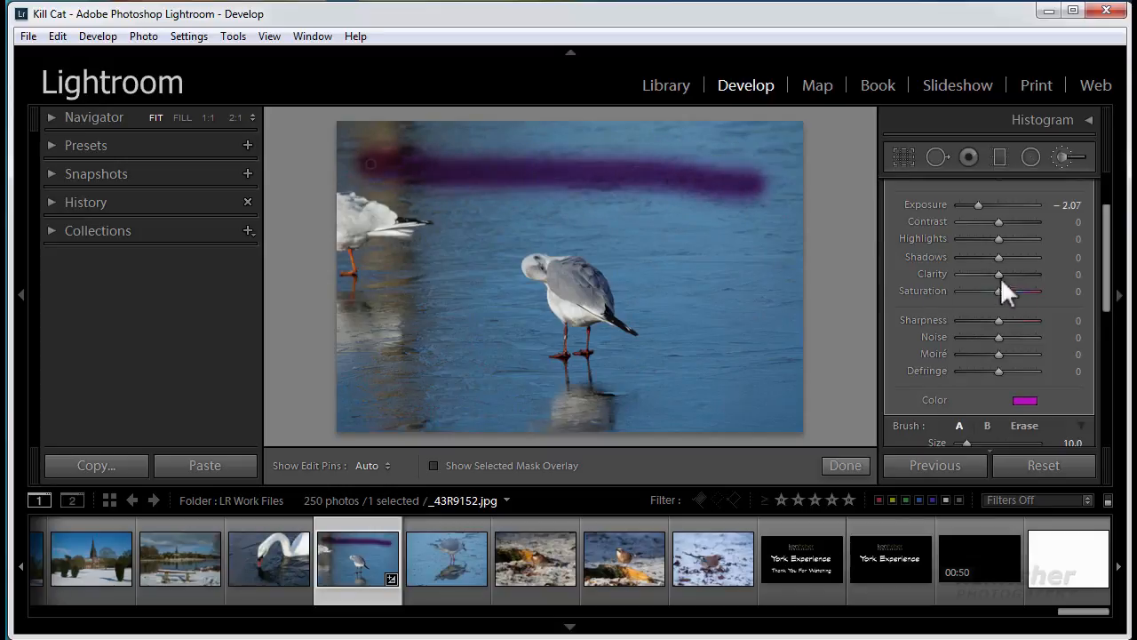
Set the brush flow to 49 and paint a second horizontal stroke below the magenta one
left_click_drag(1108, 296, 1106, 351)
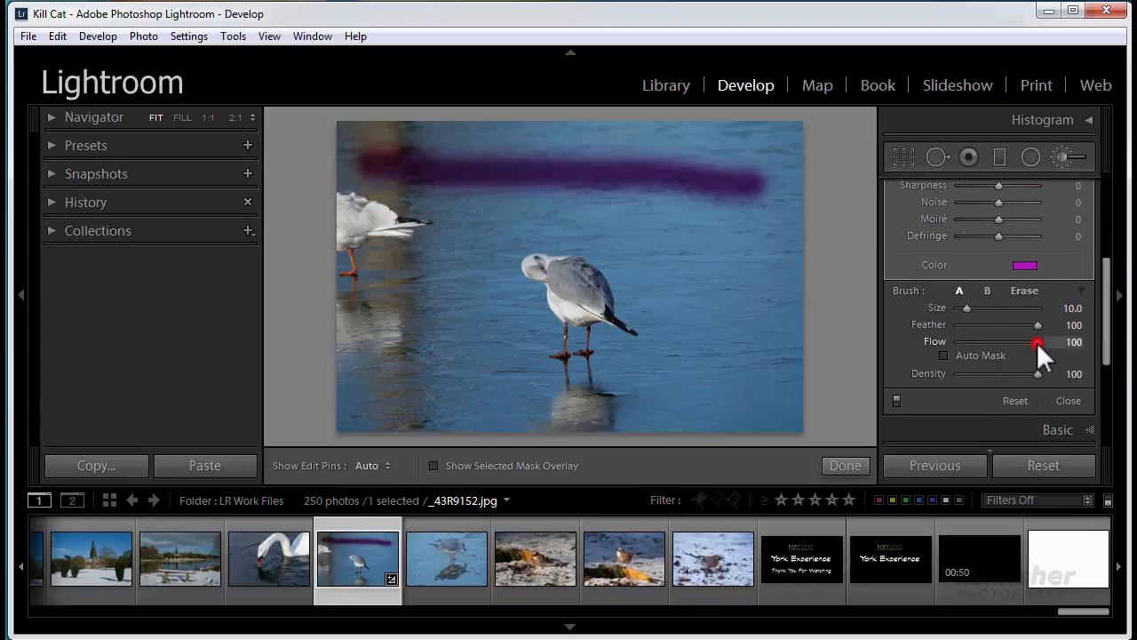
left_click_drag(1037, 343, 996, 349)
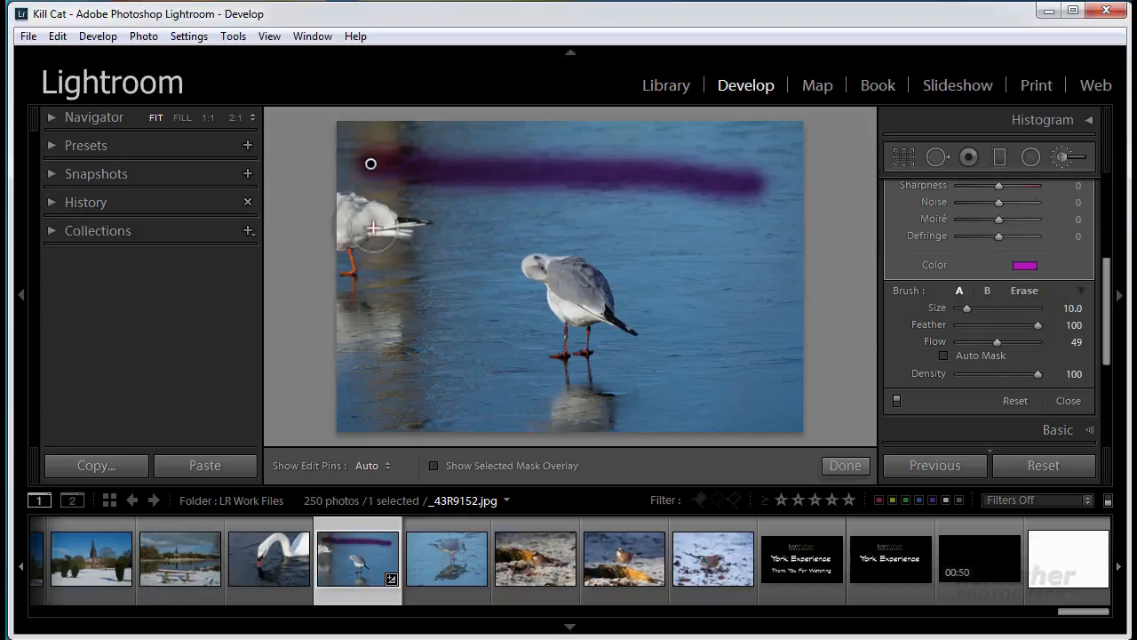
key("h")
left_click_drag(534, 230, 756, 233)
key("h")
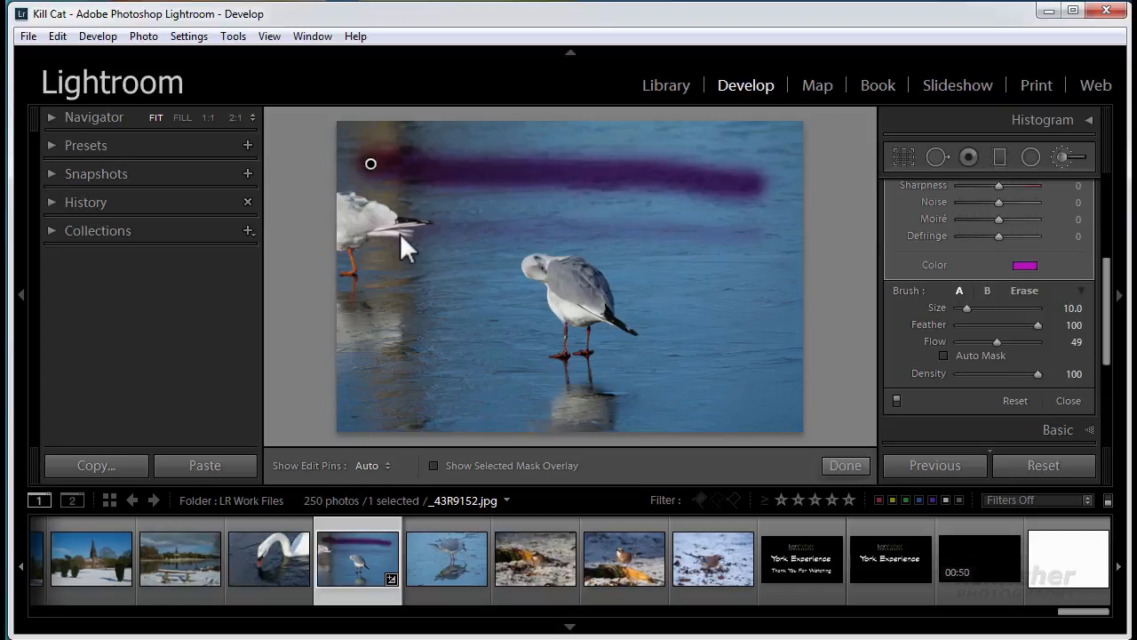
Build up the lower magenta stroke by brushing over it repeatedly at the reduced flow
left_click_drag(385, 230, 574, 229)
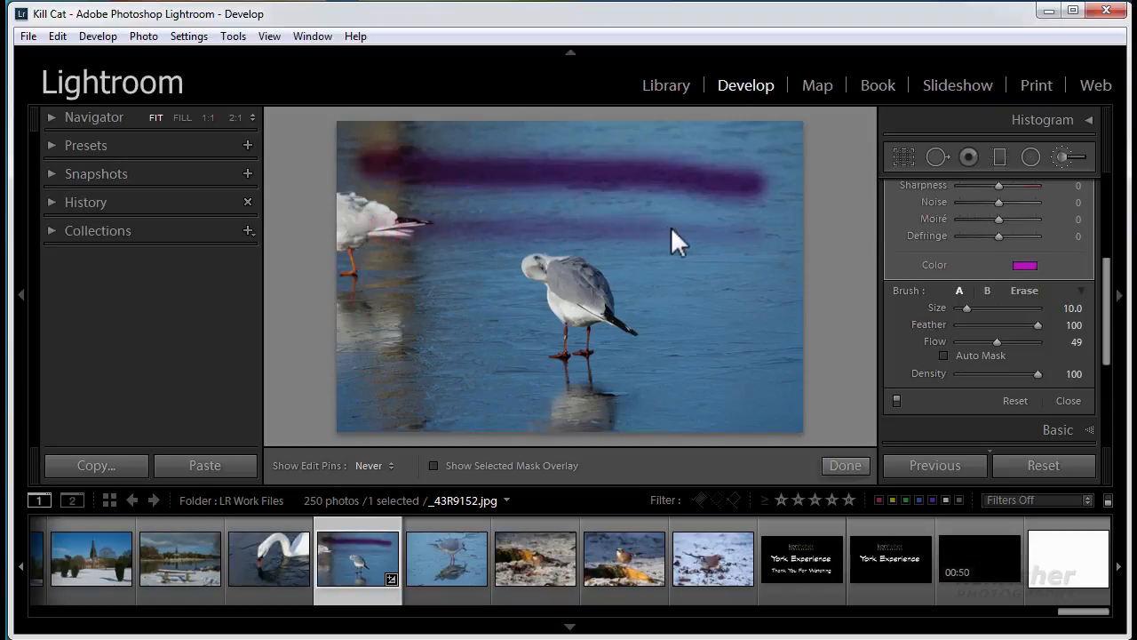
left_click_drag(677, 240, 756, 249)
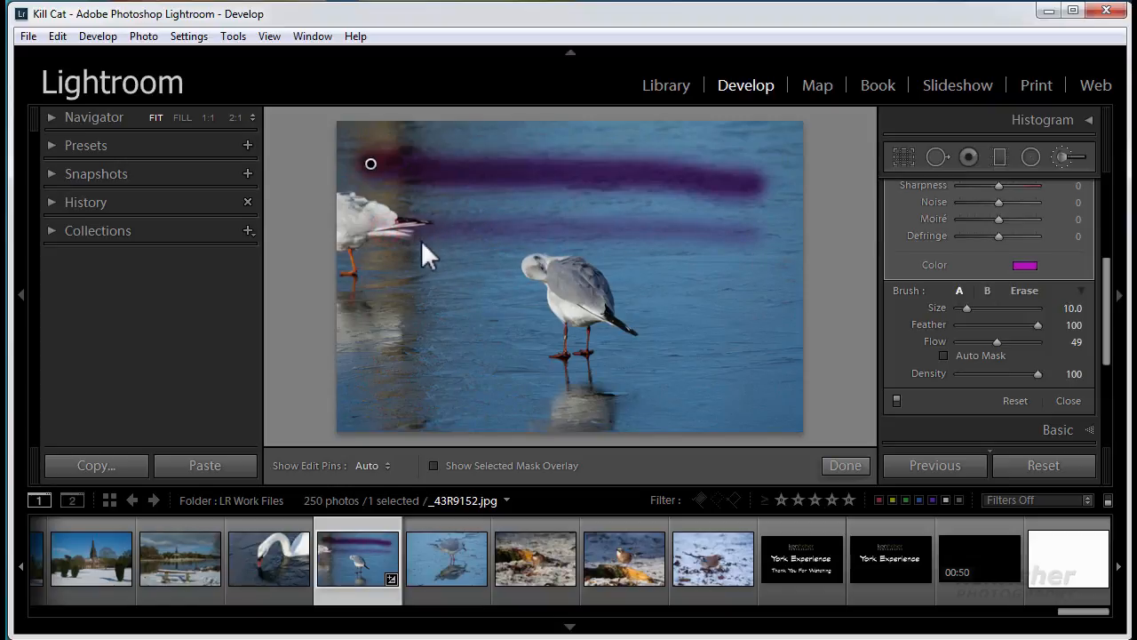
left_click_drag(403, 232, 739, 235)
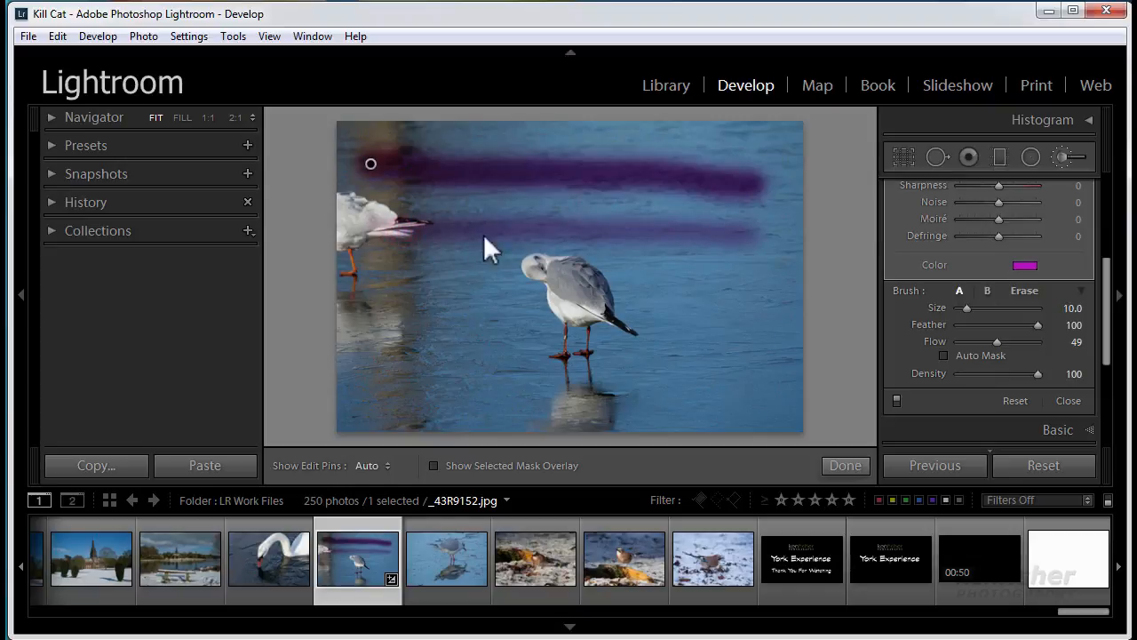
mouse_move(417, 231)
left_mouse_down()
mouse_move(720, 231)
mouse_move(523, 238)
mouse_move(711, 234)
mouse_move(524, 239)
mouse_move(663, 239)
left_mouse_up()
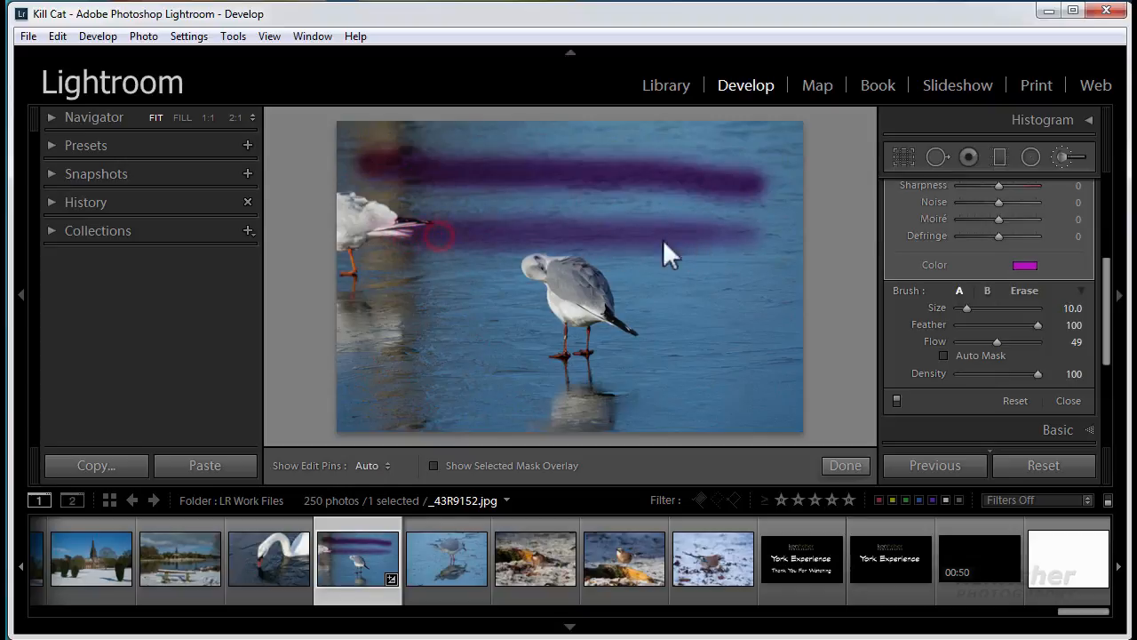
mouse_move(461, 236)
left_mouse_down()
mouse_move(671, 245)
mouse_move(724, 233)
left_mouse_up()
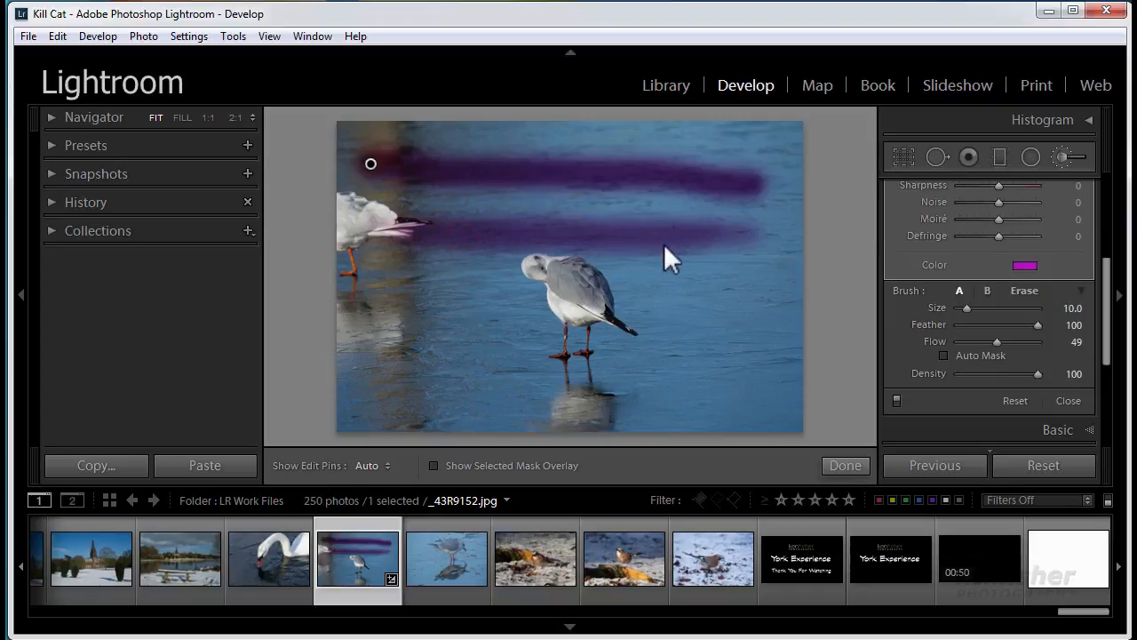
left_click_drag(407, 235, 702, 233)
mouse_move(438, 237)
left_mouse_down()
mouse_move(599, 246)
mouse_move(705, 233)
left_mouse_up()
left_click_drag(452, 236, 685, 237)
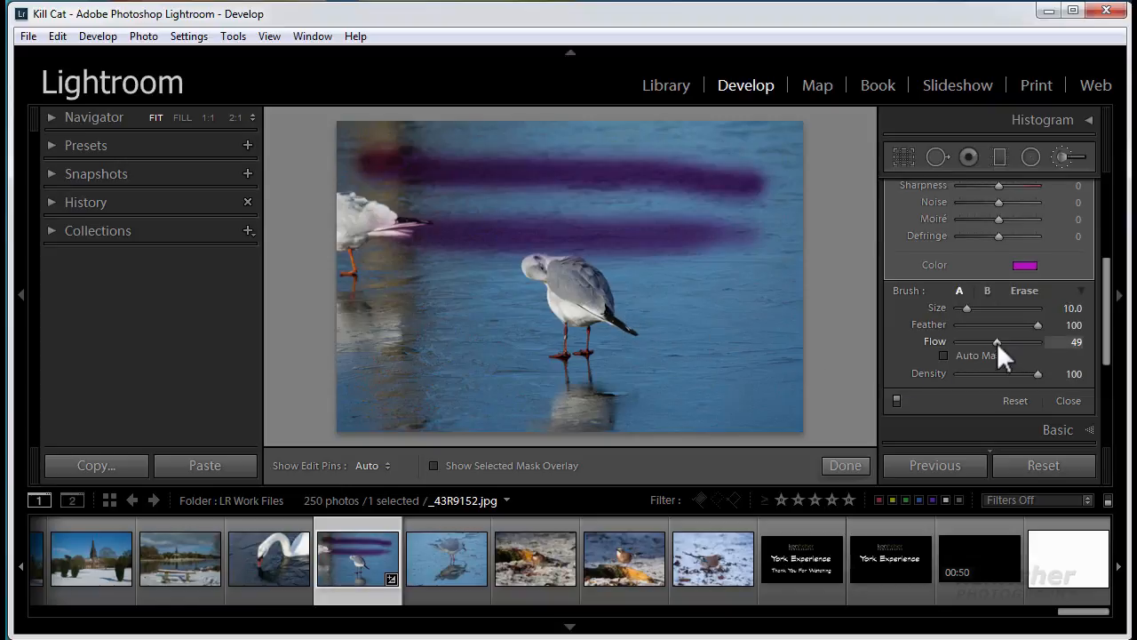
Set the brush flow to 100 and density to 51, and paint a third horizontal stroke across the gull's body
left_click_drag(997, 343, 1013, 343)
left_click_drag(1039, 373, 1001, 379)
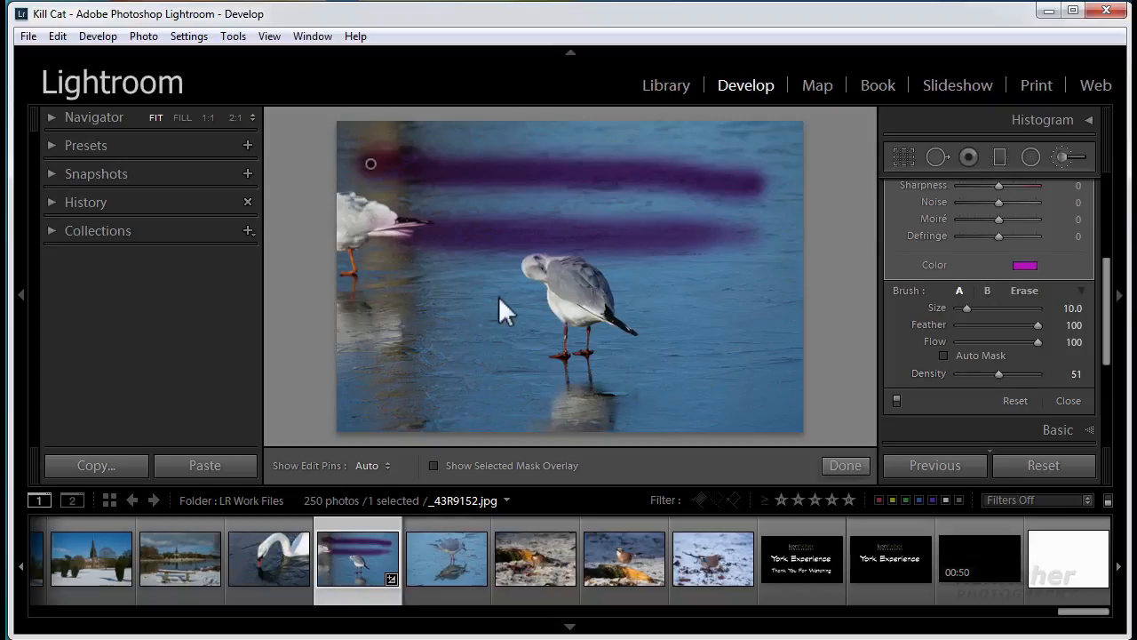
key("h")
left_click_drag(397, 299, 702, 299)
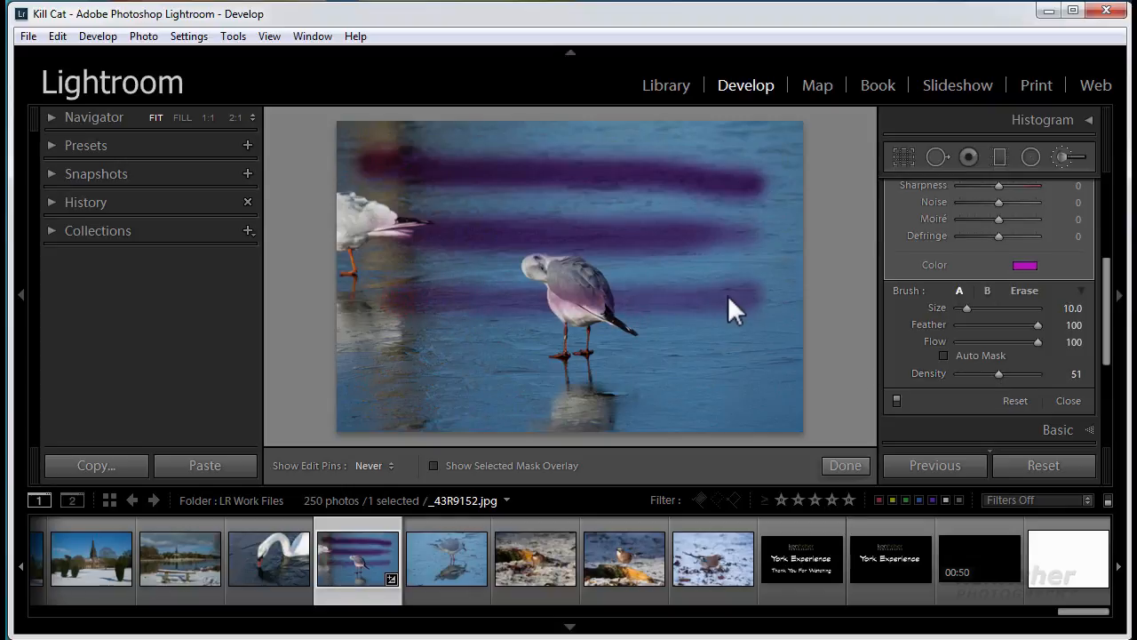
Brush over the third stroke repeatedly at the reduced density, widening it across the water and the gull's body
key("h")
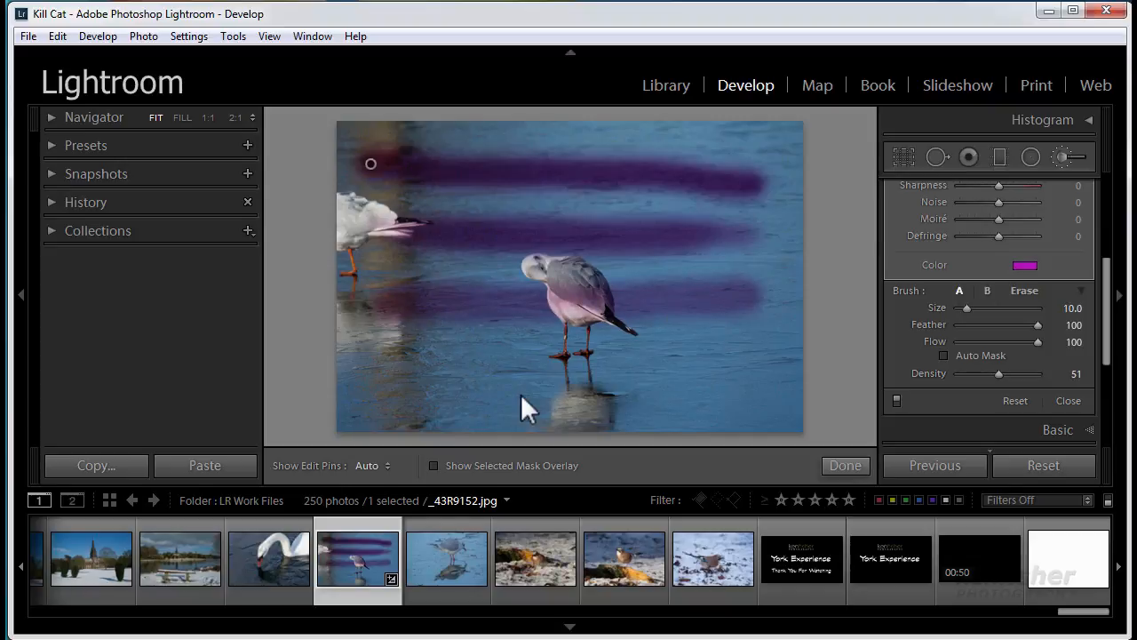
mouse_move(393, 306)
left_mouse_down()
mouse_move(752, 302)
mouse_move(506, 303)
mouse_move(594, 307)
left_mouse_up()
mouse_move(415, 300)
left_mouse_down()
mouse_move(736, 308)
mouse_move(696, 313)
mouse_move(720, 313)
left_mouse_up()
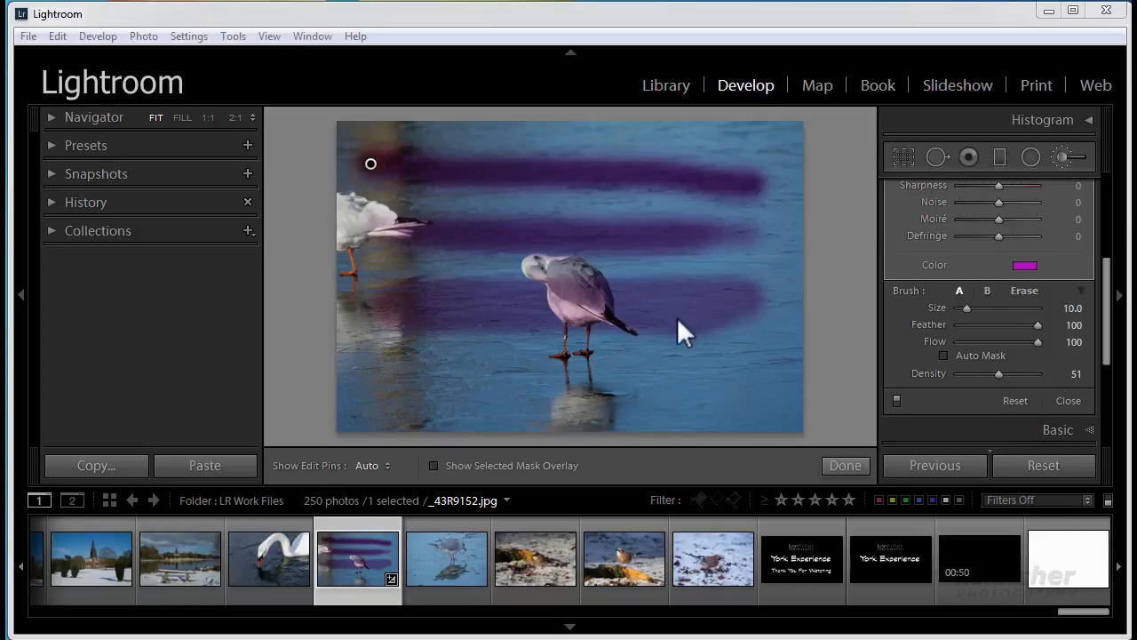
Erase five thin slanting lines through the three magenta strokes with the Erase brush at size 2.3
left_click(1024, 290)
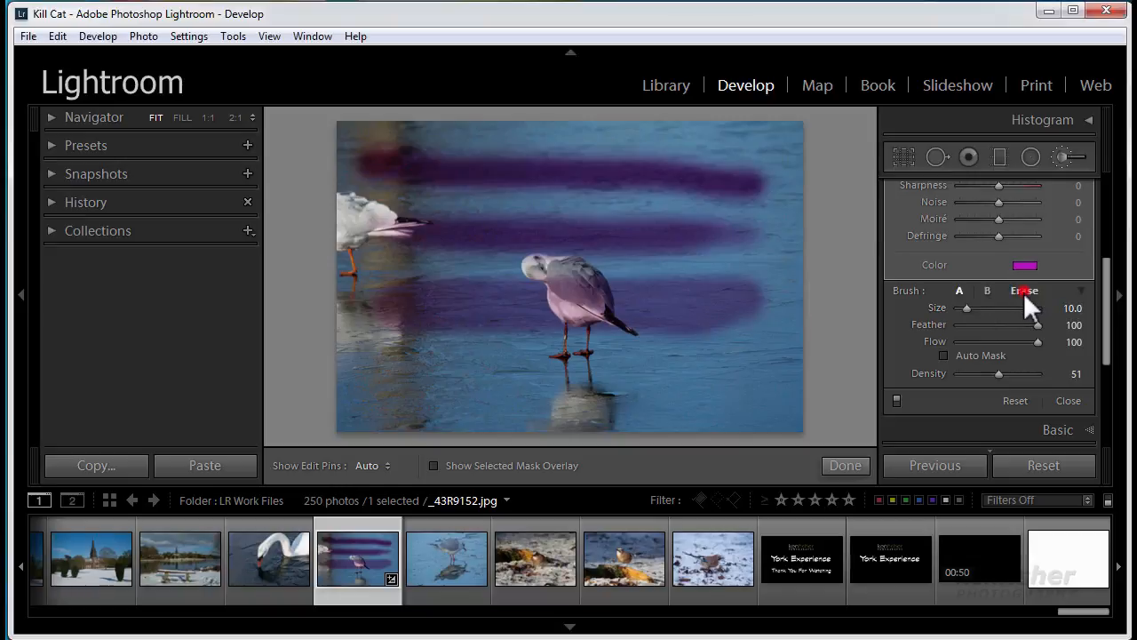
left_click_drag(686, 156, 640, 324)
left_click_drag(619, 157, 533, 364)
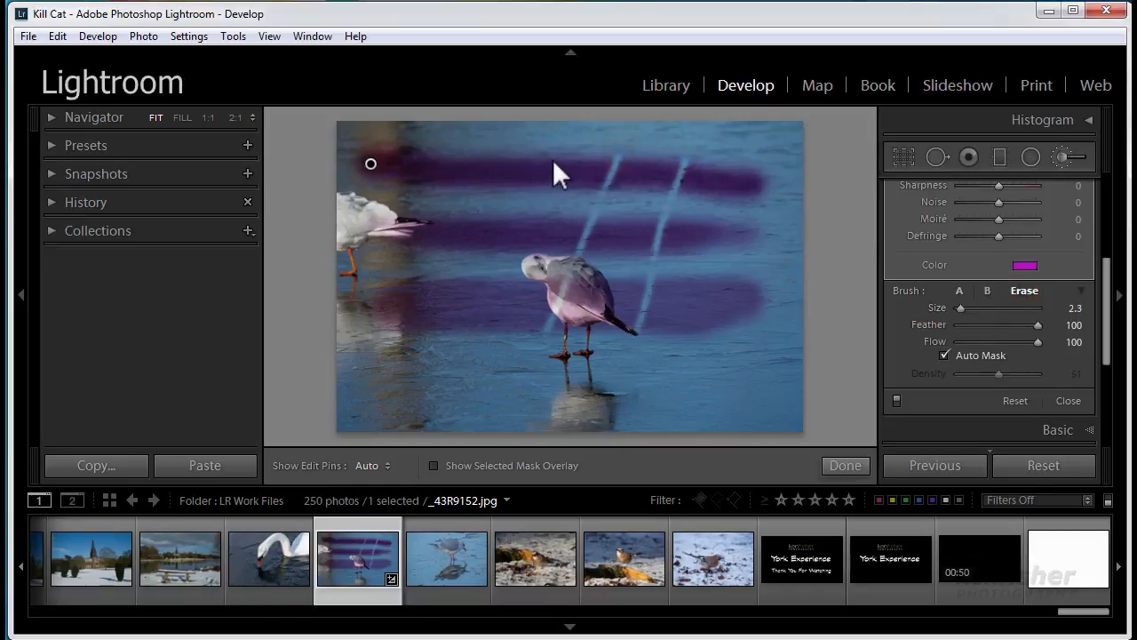
left_click_drag(554, 156, 502, 342)
left_click_drag(499, 151, 442, 334)
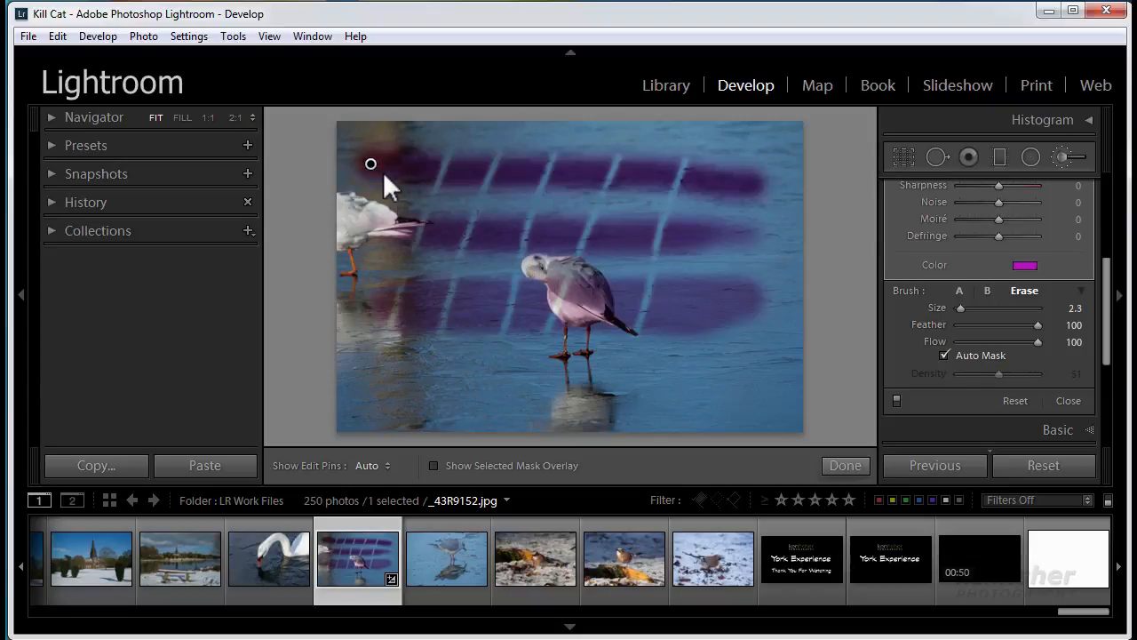
Set the exposure of the magenta mask to -1.79
mouse_move(371, 164)
left_click_drag(1106, 352, 1106, 267)
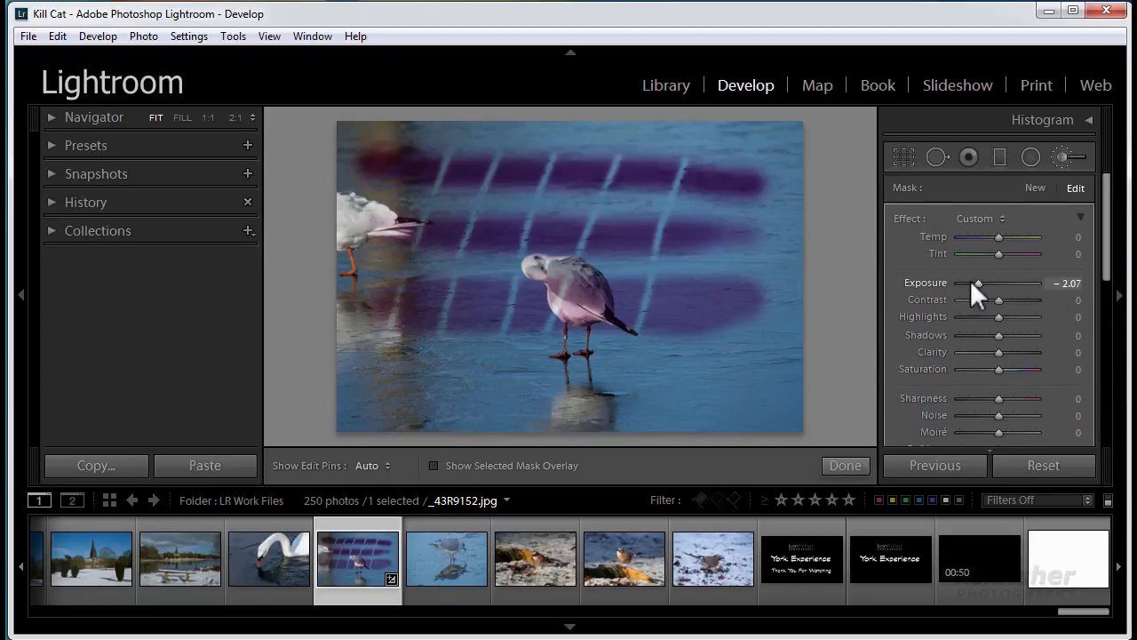
mouse_move(978, 280)
left_mouse_down()
mouse_move(997, 279)
mouse_move(983, 286)
left_mouse_up()
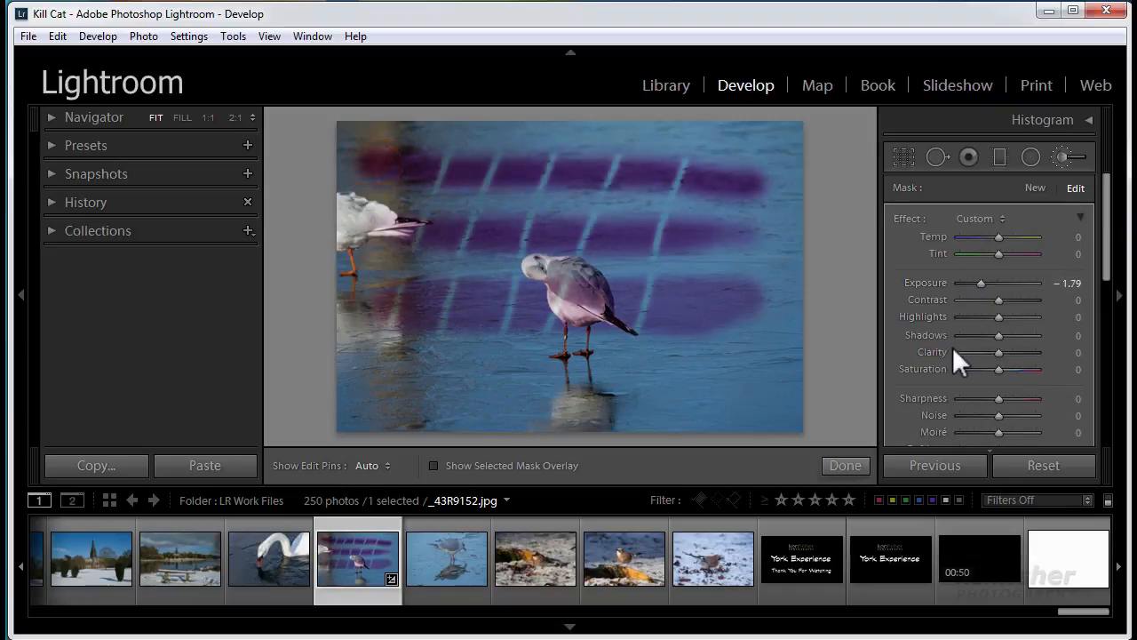
Start a new mask with exposure 2.80 and brush a bright horizontal stroke across the water at the gull's feet
left_click(1037, 187)
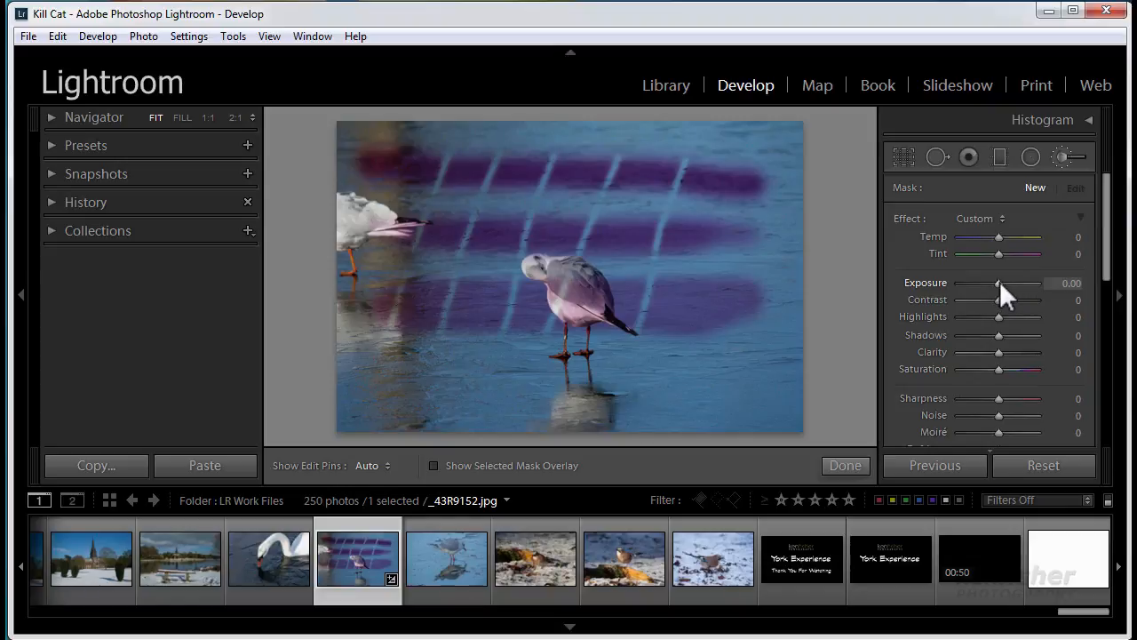
left_click_drag(1001, 283, 1028, 282)
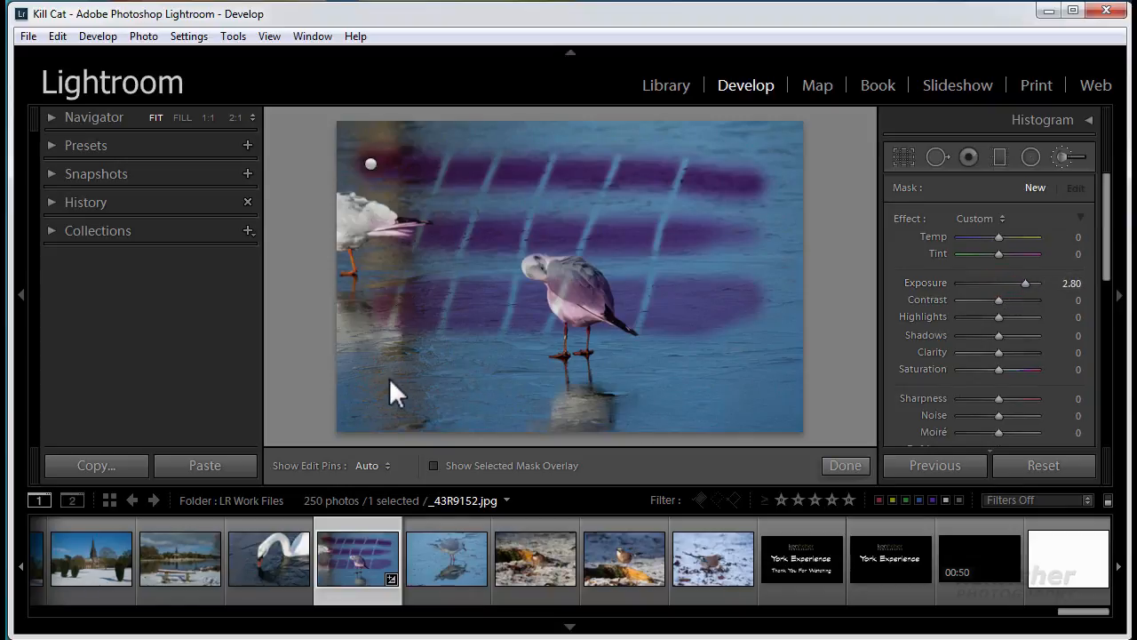
left_click_drag(391, 379, 754, 375)
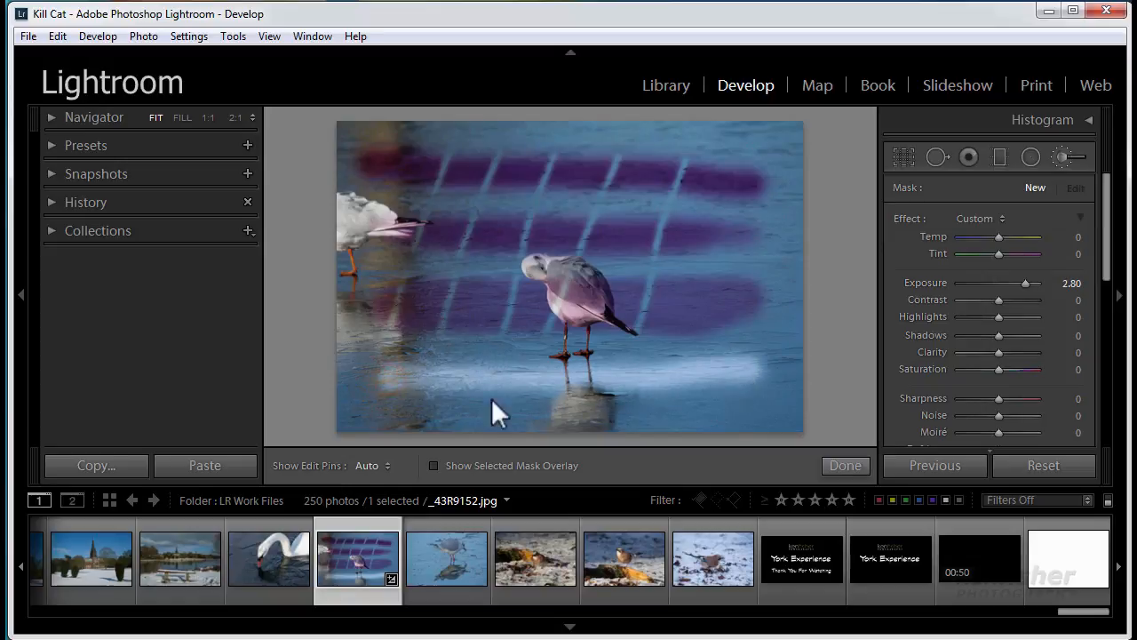
left_click_drag(408, 378, 667, 379)
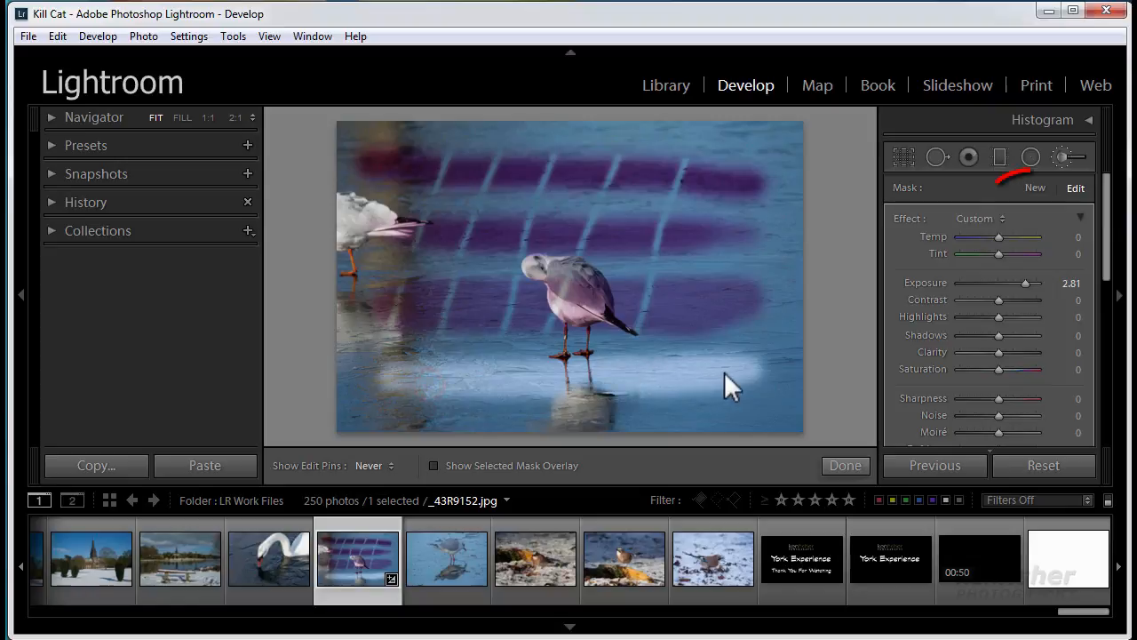
key("h")
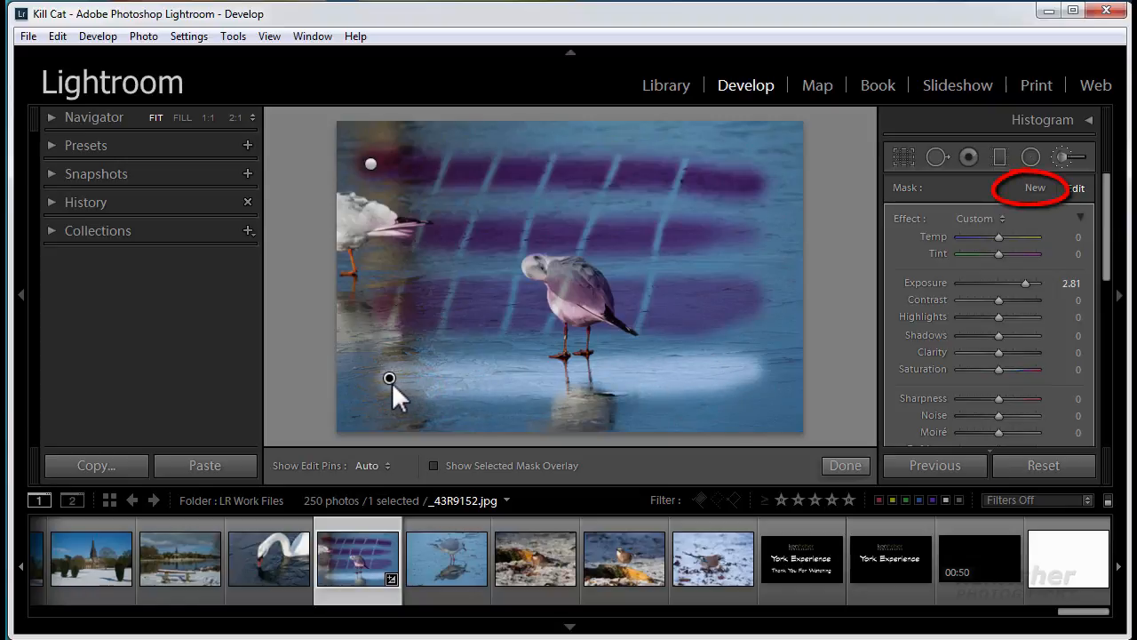
Set the exposure of the bright lower mask to 1.52 and that of the magenta mask to -1.61
mouse_move(391, 379)
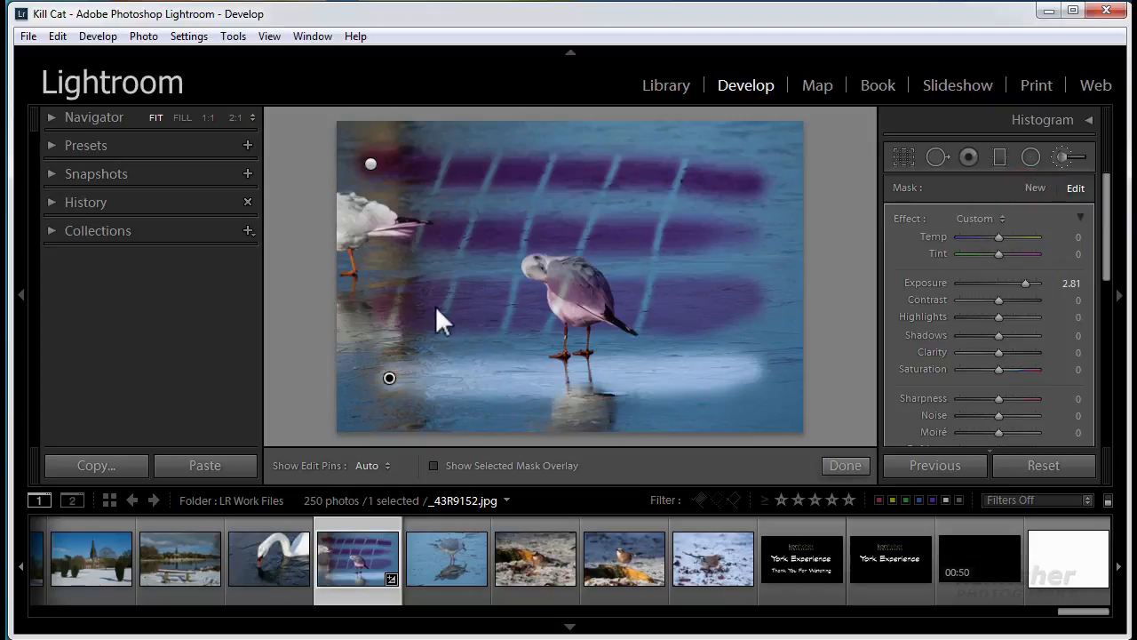
mouse_move(369, 166)
left_click(370, 164)
left_click(1022, 281)
left_click_drag(1026, 282, 1013, 284)
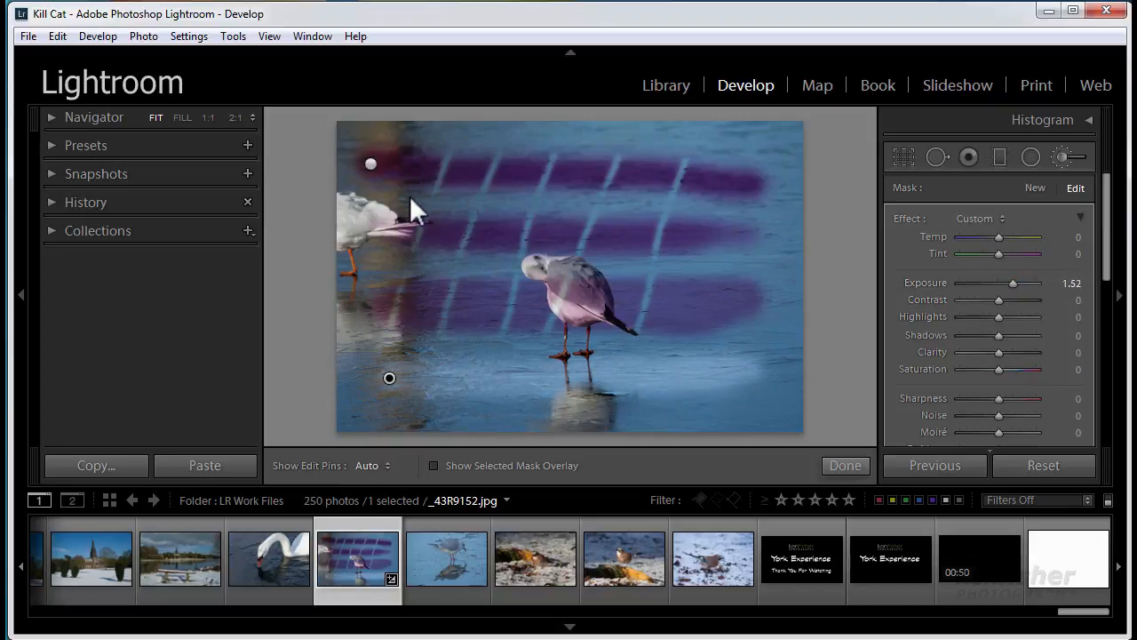
left_click(370, 162)
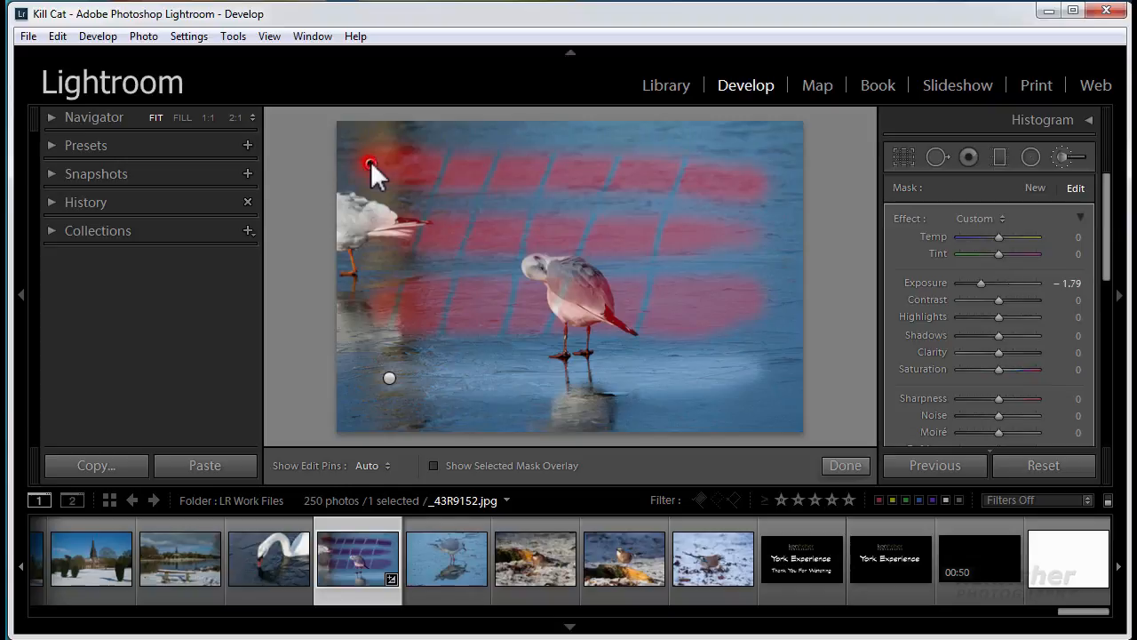
mouse_move(979, 284)
left_mouse_down()
mouse_move(992, 283)
mouse_move(981, 286)
left_mouse_up()
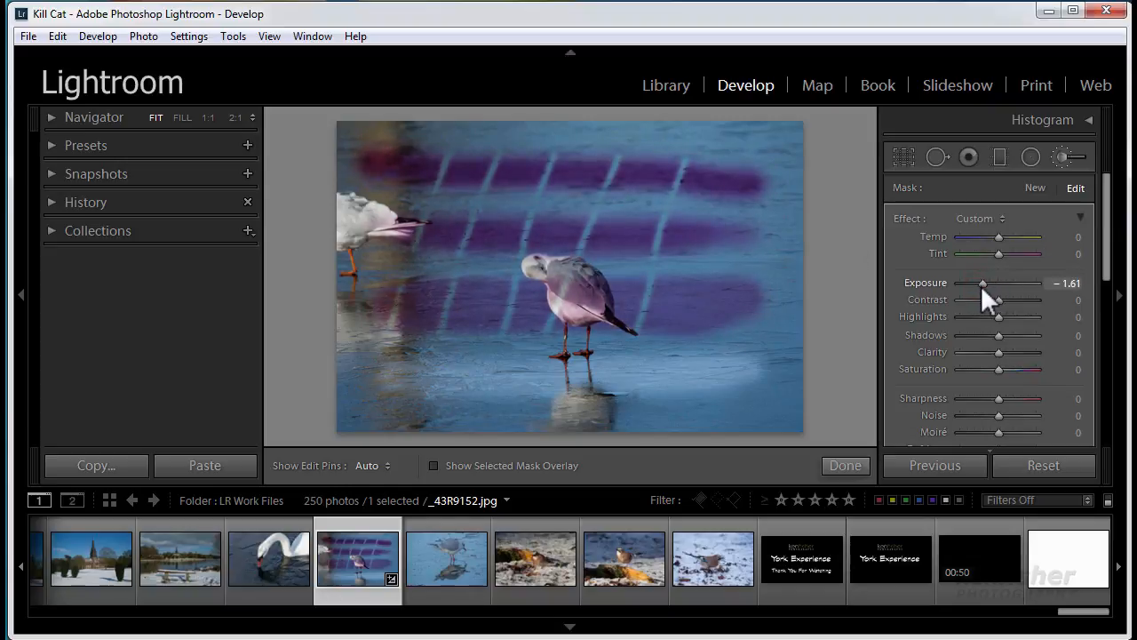